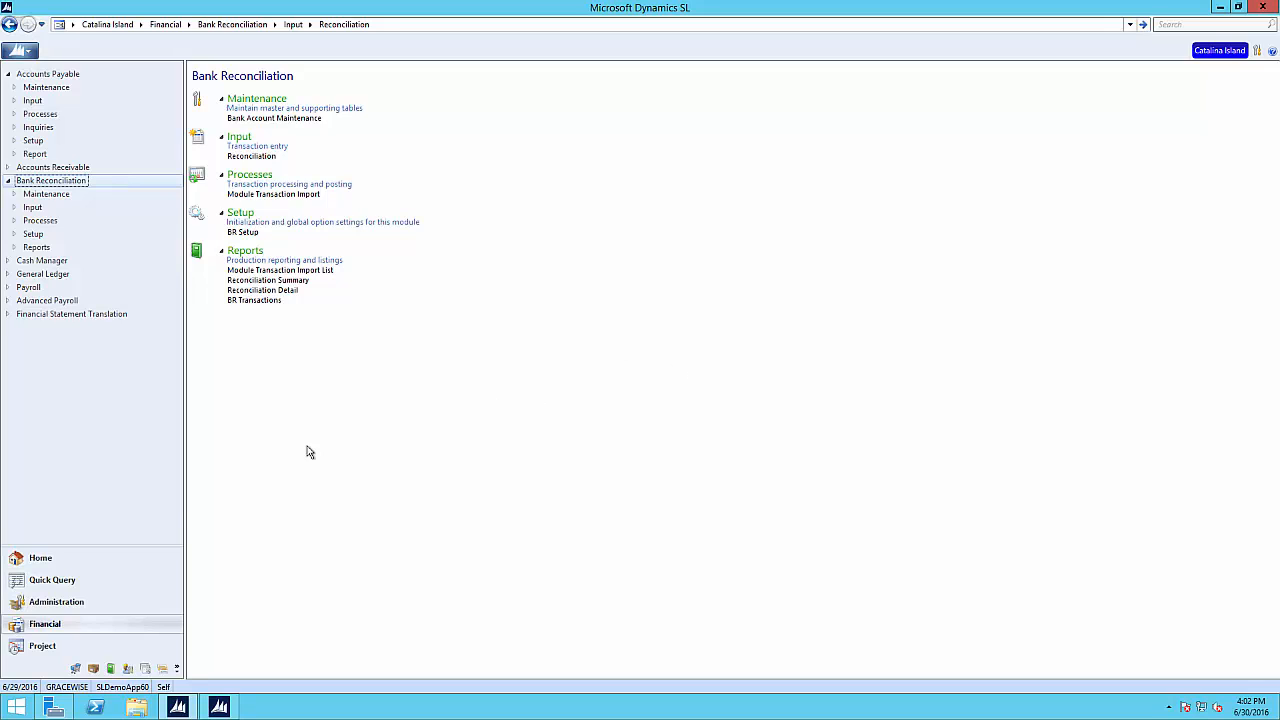
Open the Reconciliation input screen of the Bank Reconciliation module in the Financial area.
{"action": "left_click", "coordinate": [60, 628]}
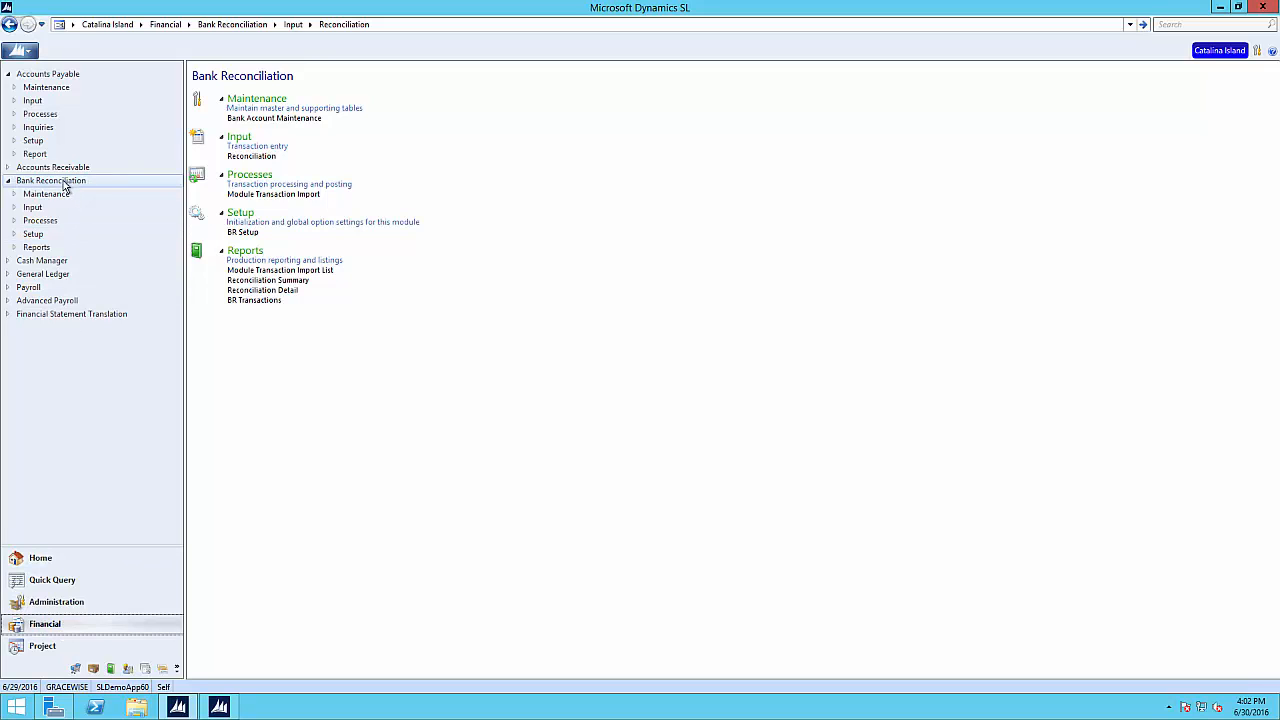
{"action": "left_click", "coordinate": [63, 182]}
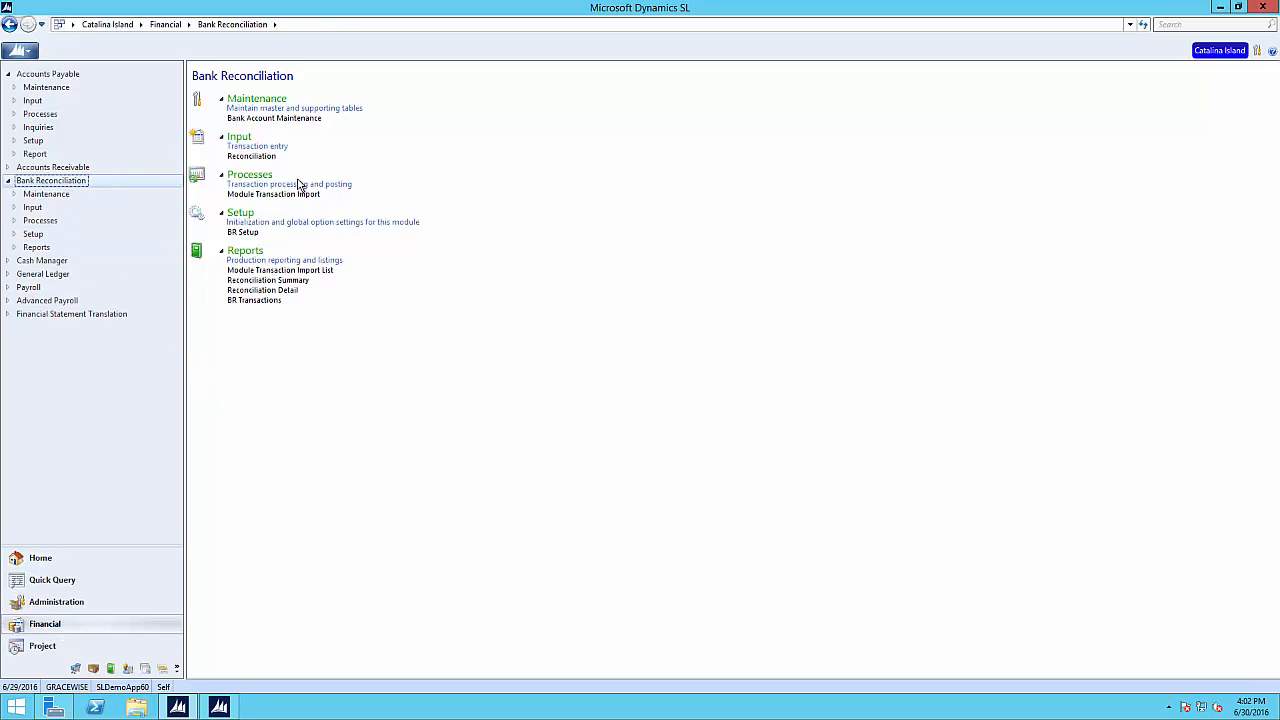
{"action": "left_click", "coordinate": [268, 158]}
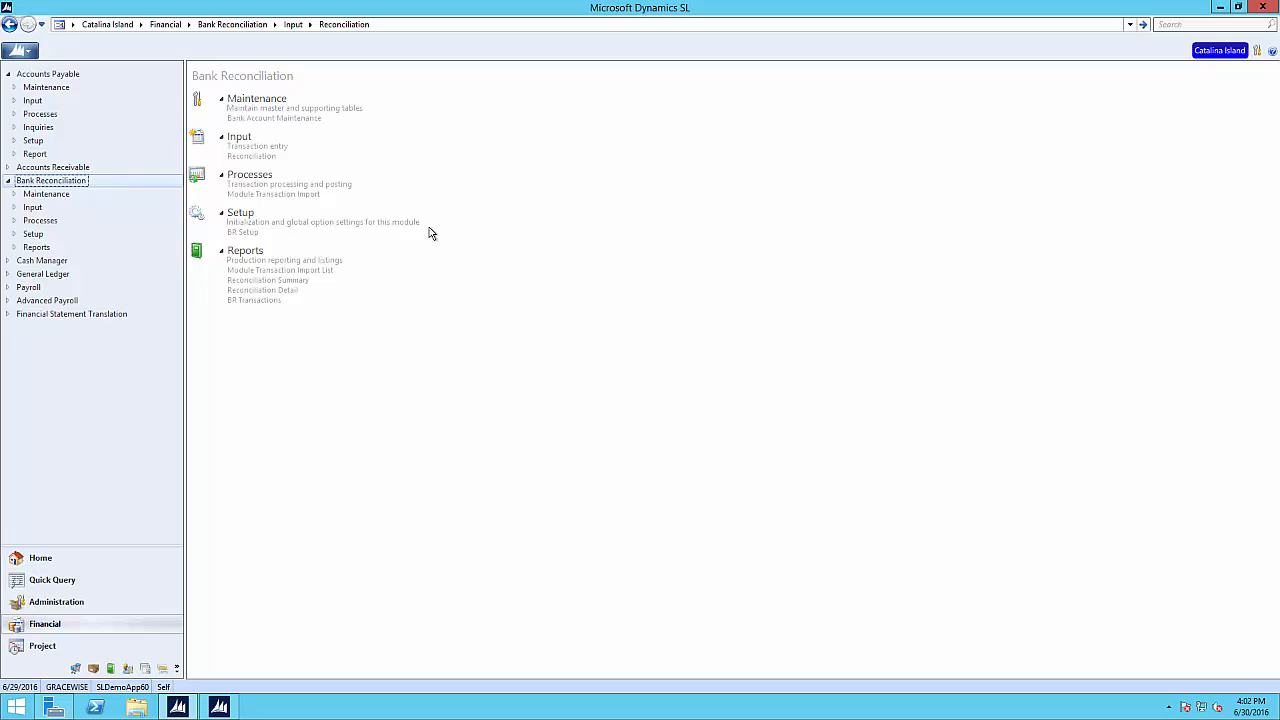
{"action": "left_click_drag", "start_coordinate": [592, 216], "coordinate": [636, 216]}
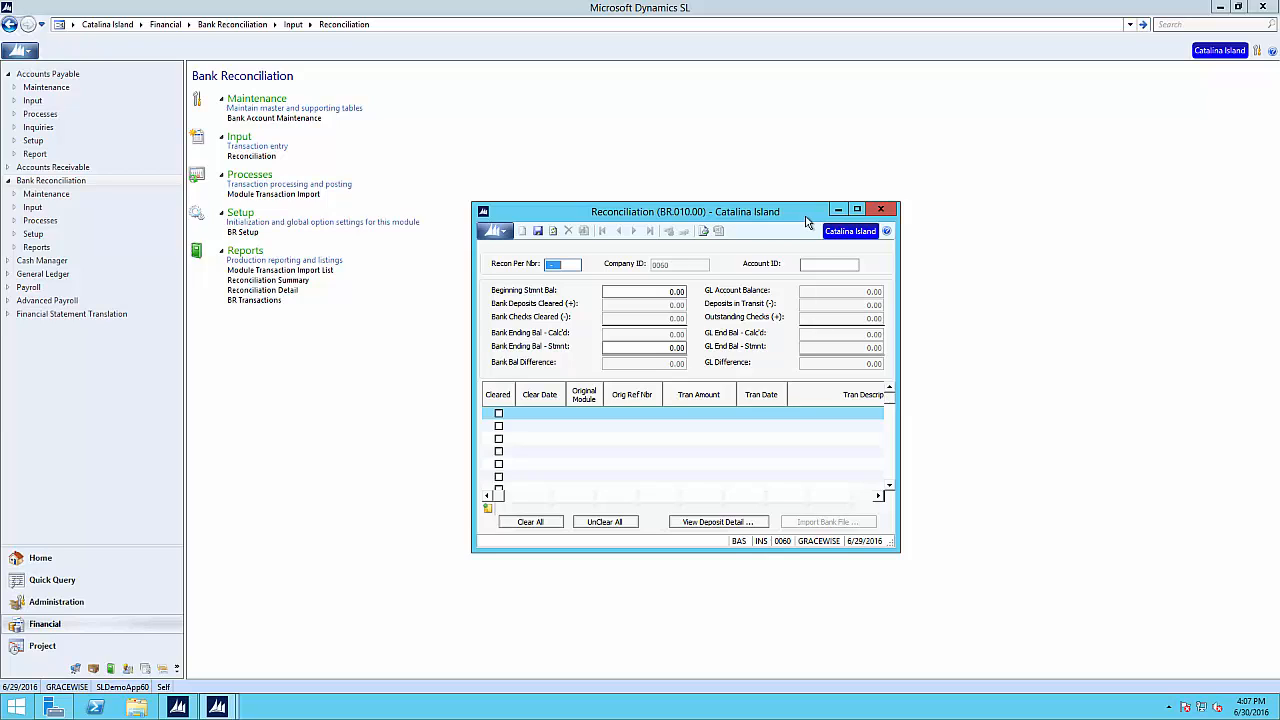
Open BR Setup and load the settings of company ID 0060.
{"action": "left_click", "coordinate": [282, 120]}
{"action": "left_click", "coordinate": [254, 232]}
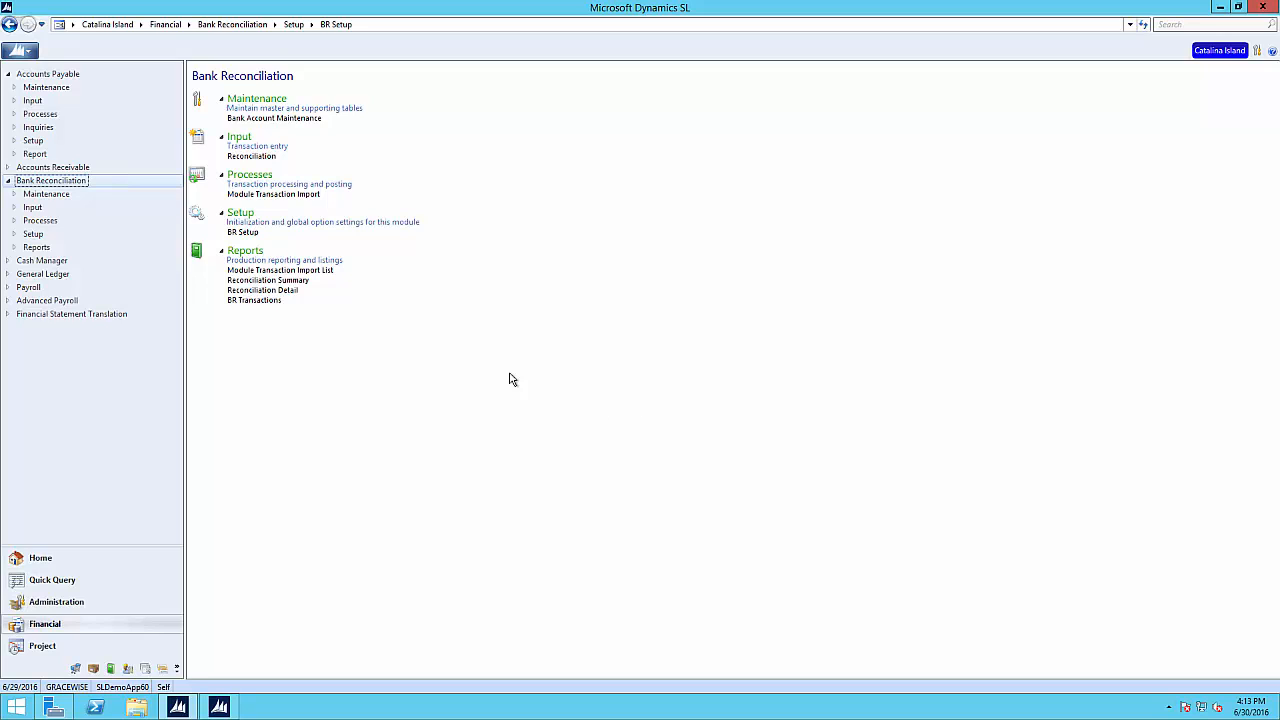
{"action": "left_click", "coordinate": [243, 232]}
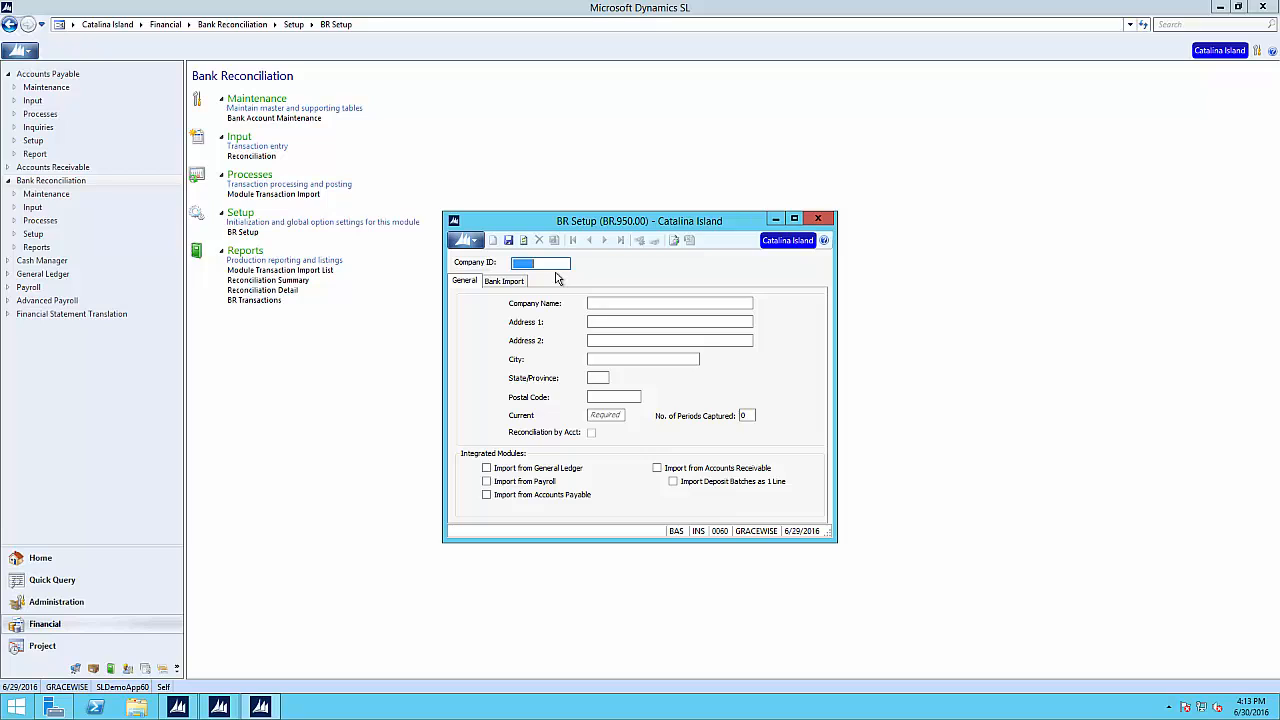
{"action": "type", "text": "0060"}
{"action": "key", "text": "Tab"}
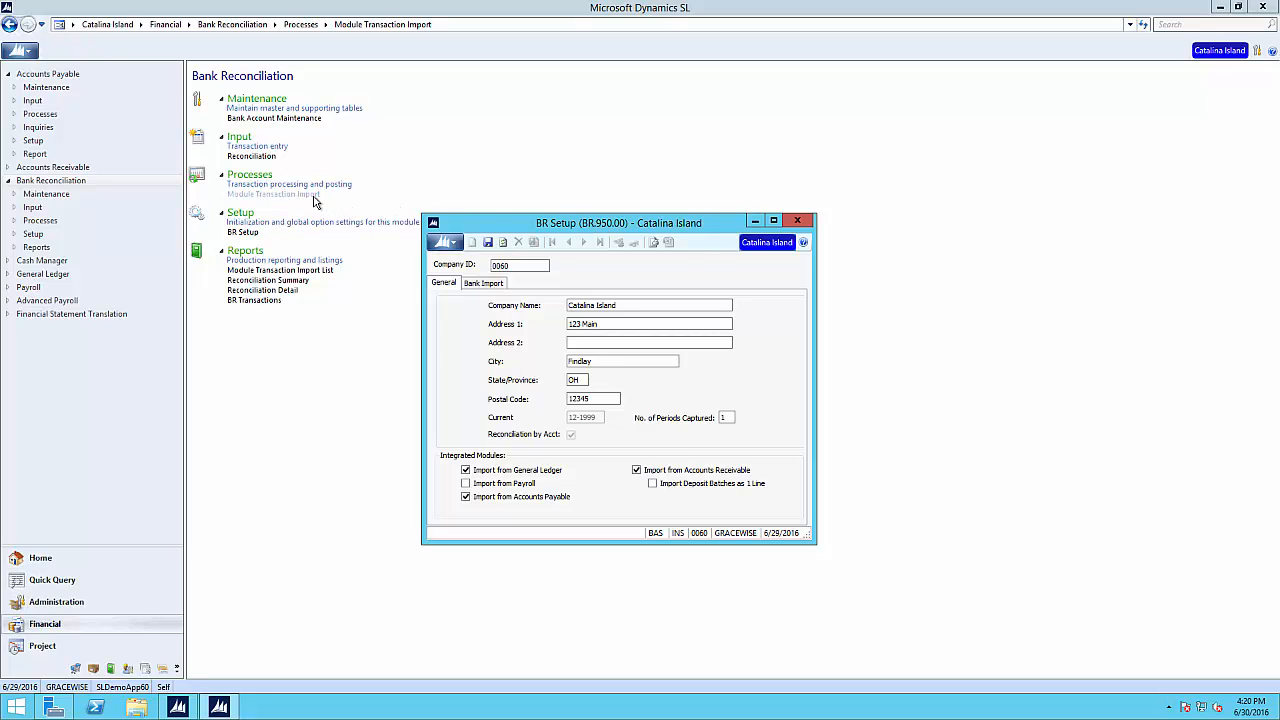
Open Module Transaction Import and place it beside the BR Setup window so both are in view.
{"action": "left_click", "coordinate": [310, 195]}
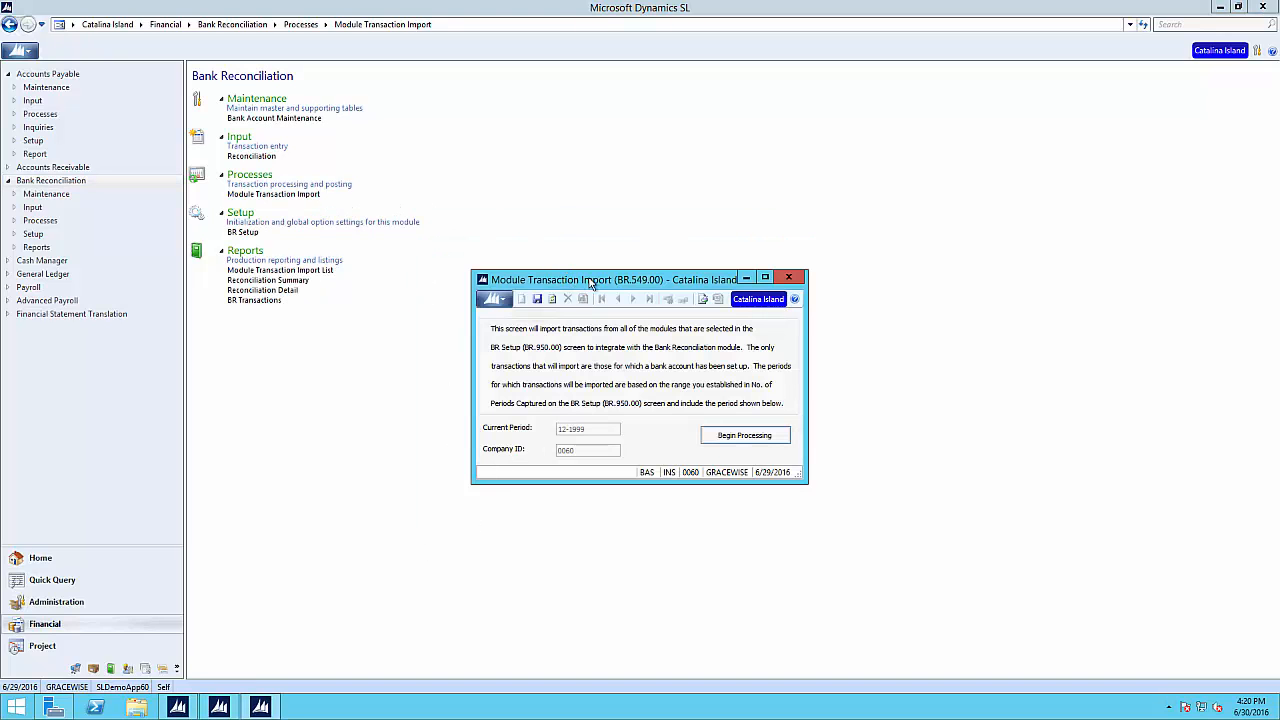
{"action": "left_click_drag", "start_coordinate": [592, 282], "coordinate": [955, 287]}
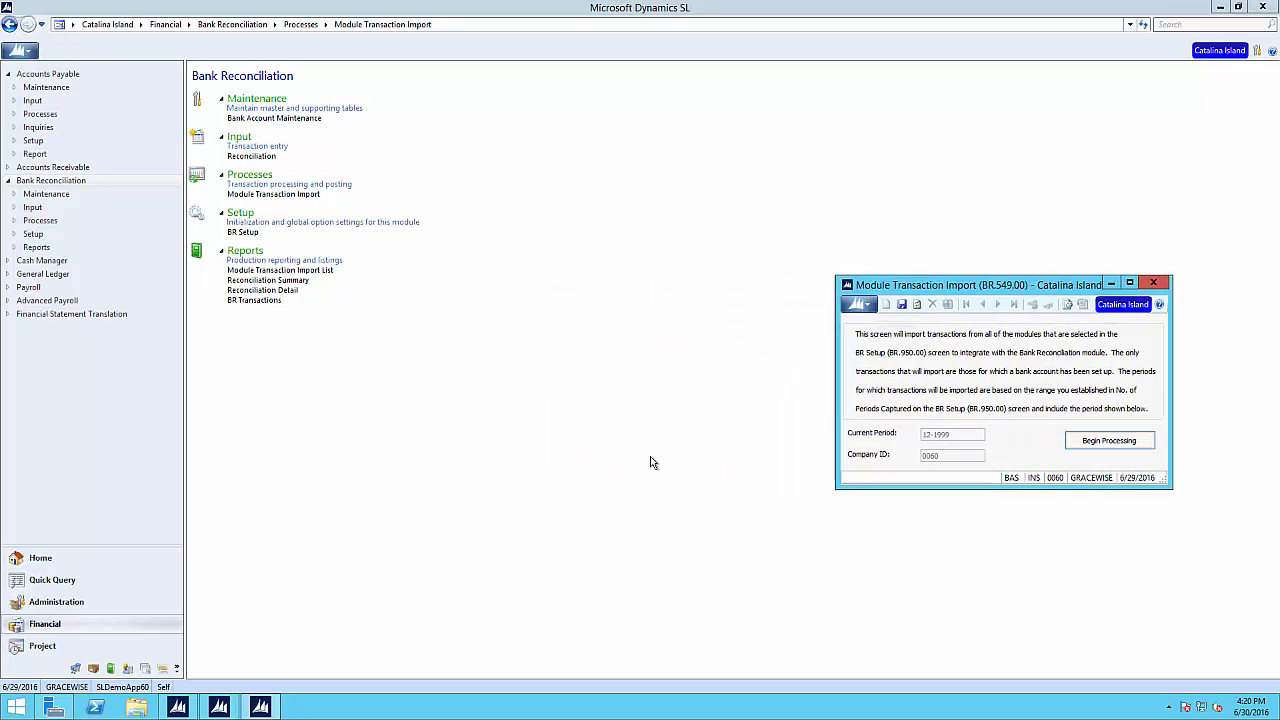
{"action": "left_click", "coordinate": [219, 707]}
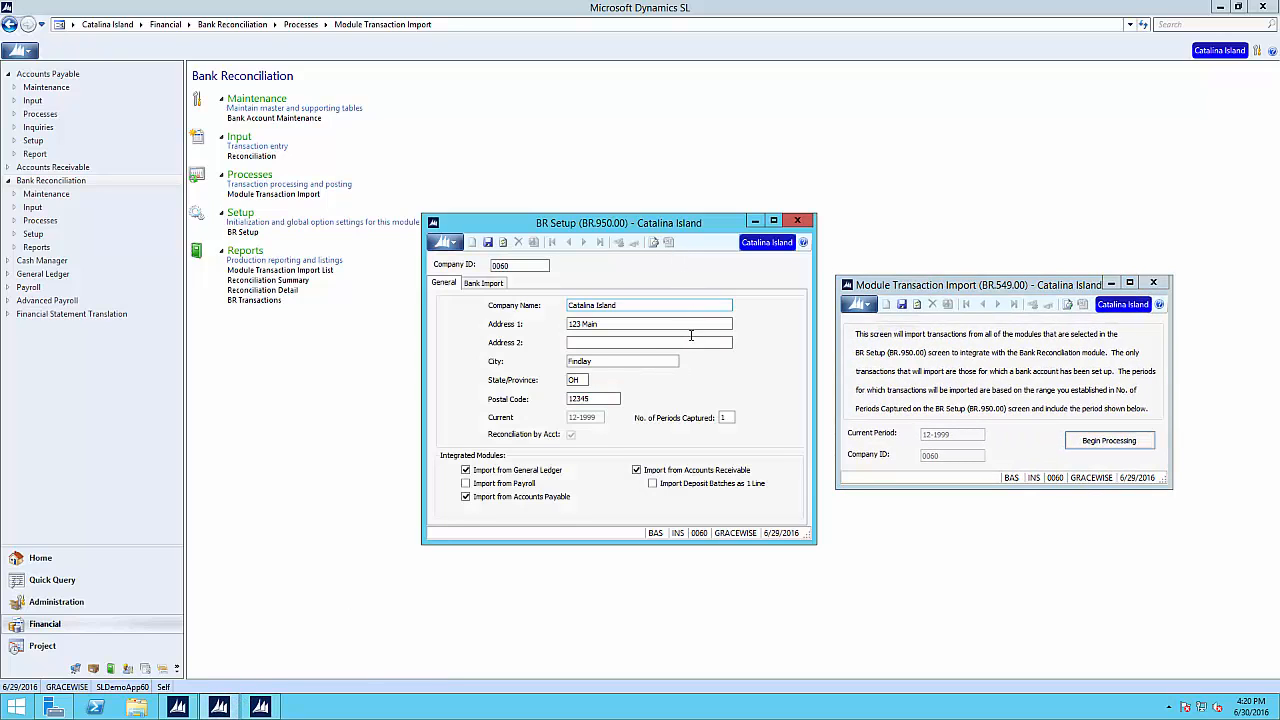
{"action": "left_click", "coordinate": [693, 326]}
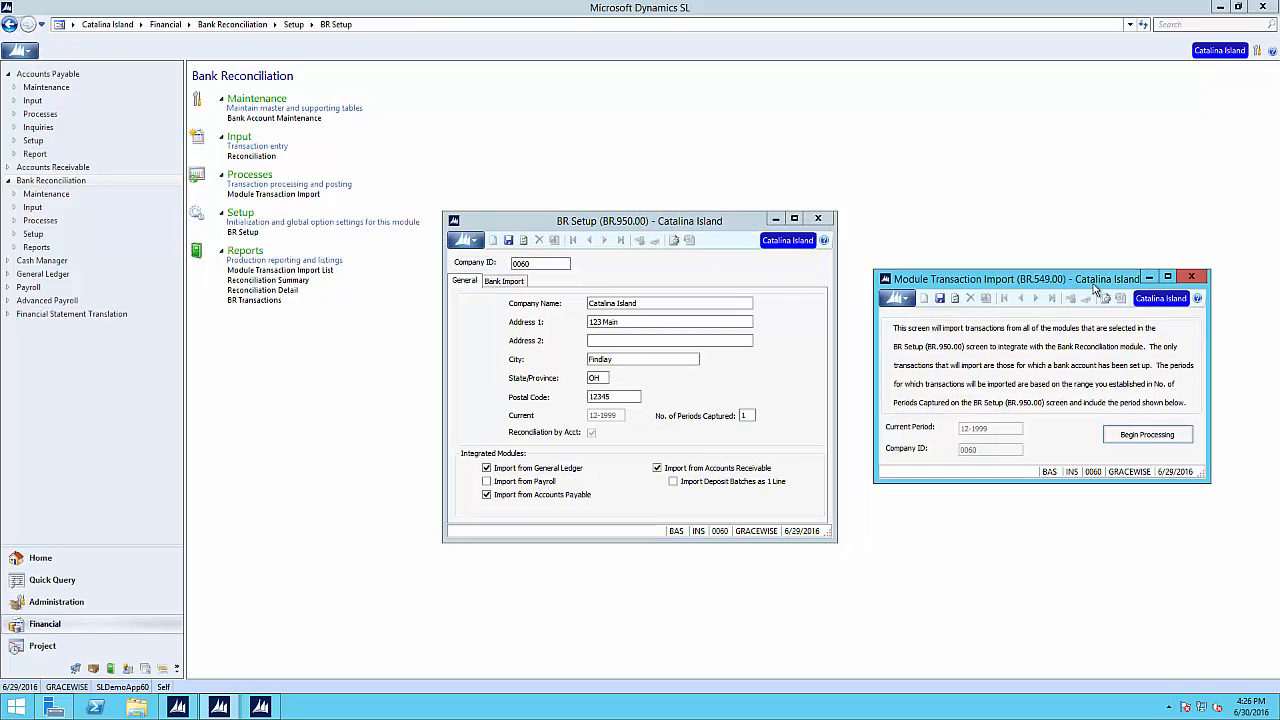
Run the module transaction import, acknowledge its messages, and close the import and BR Setup windows.
{"action": "left_click", "coordinate": [1167, 436]}
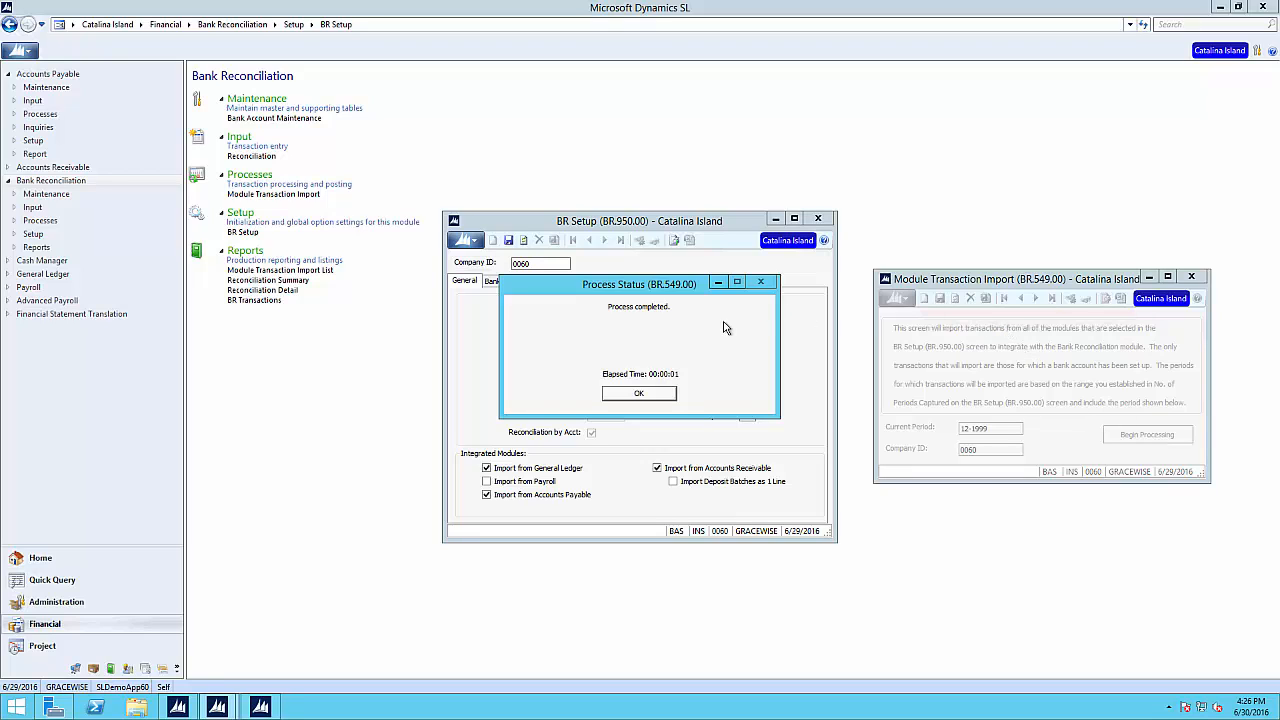
{"action": "left_click", "coordinate": [645, 400]}
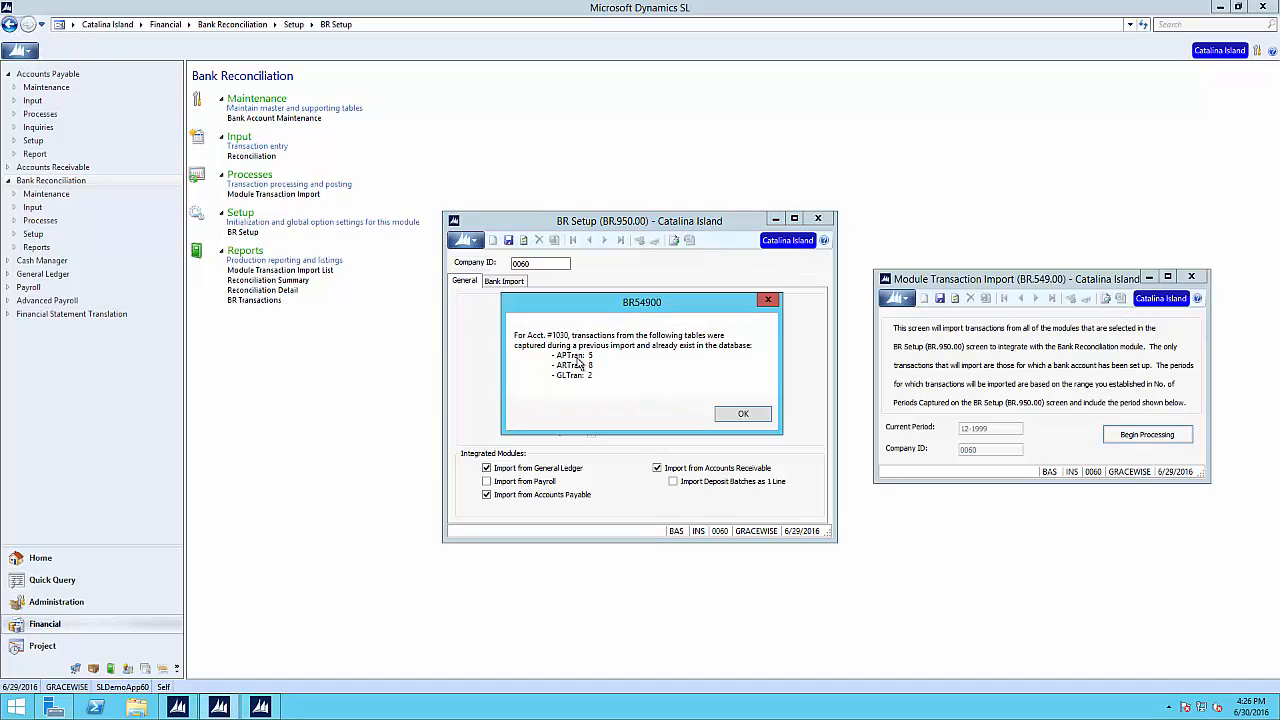
{"action": "left_click", "coordinate": [743, 414]}
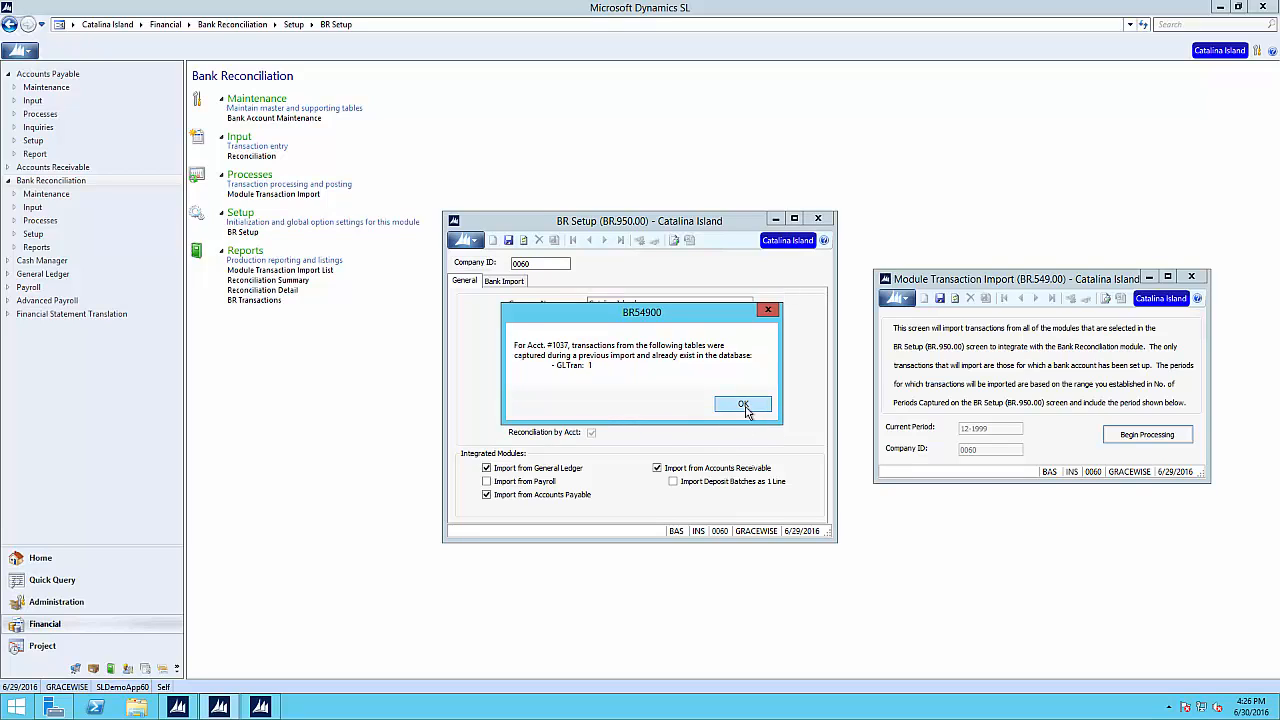
{"action": "left_click", "coordinate": [744, 406]}
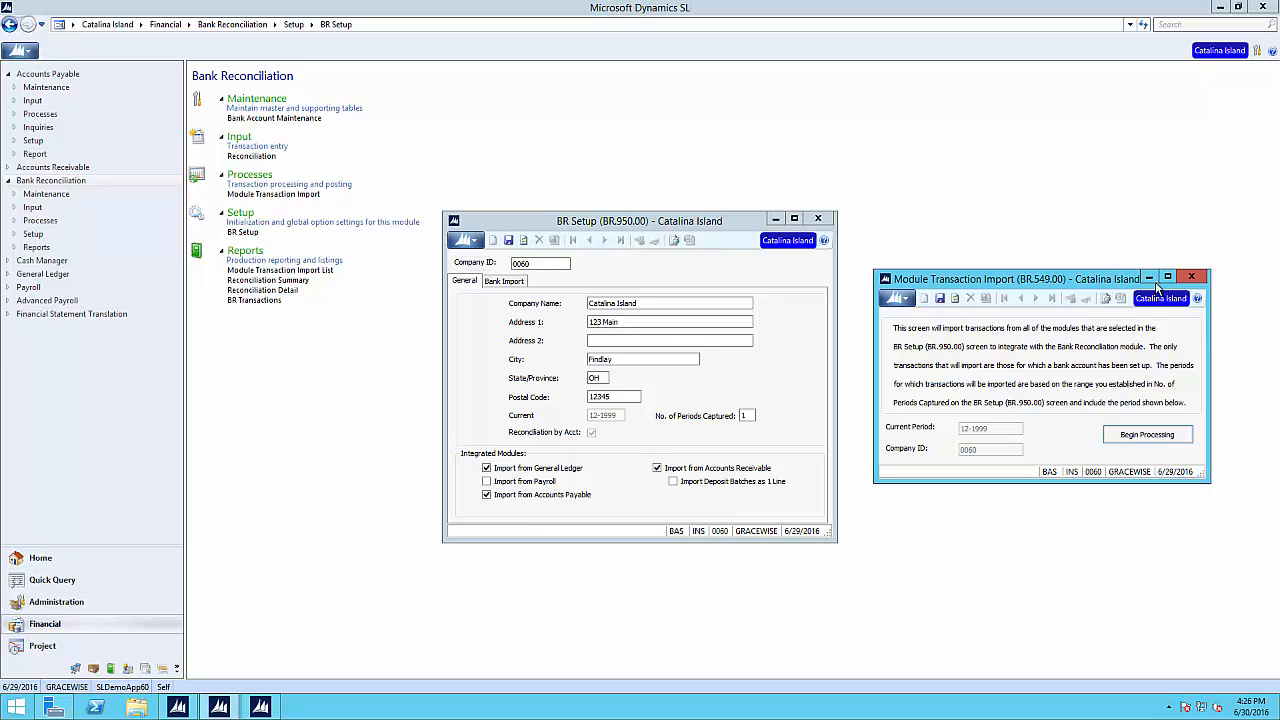
{"action": "left_click", "coordinate": [1191, 276]}
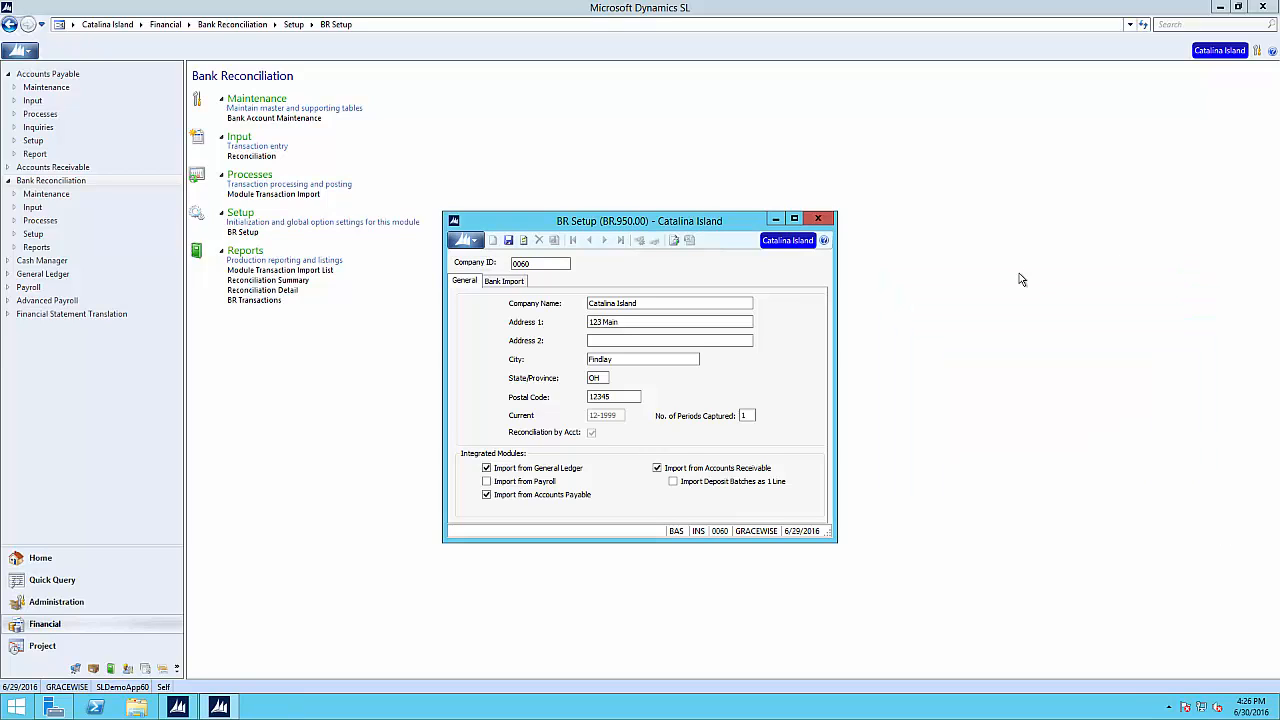
{"action": "left_click", "coordinate": [818, 218]}
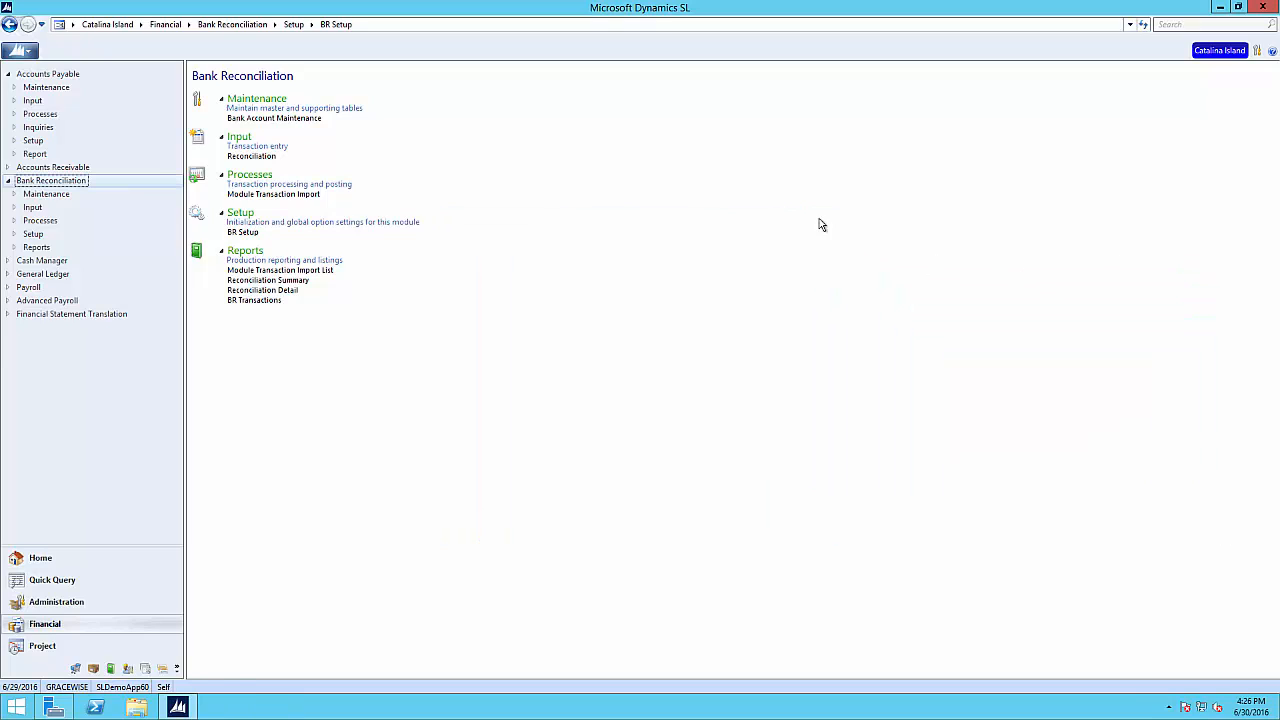
Open the Reconciliation screen and load period 12-1999 for the Bank of Montreal account.
{"action": "left_click", "coordinate": [264, 157]}
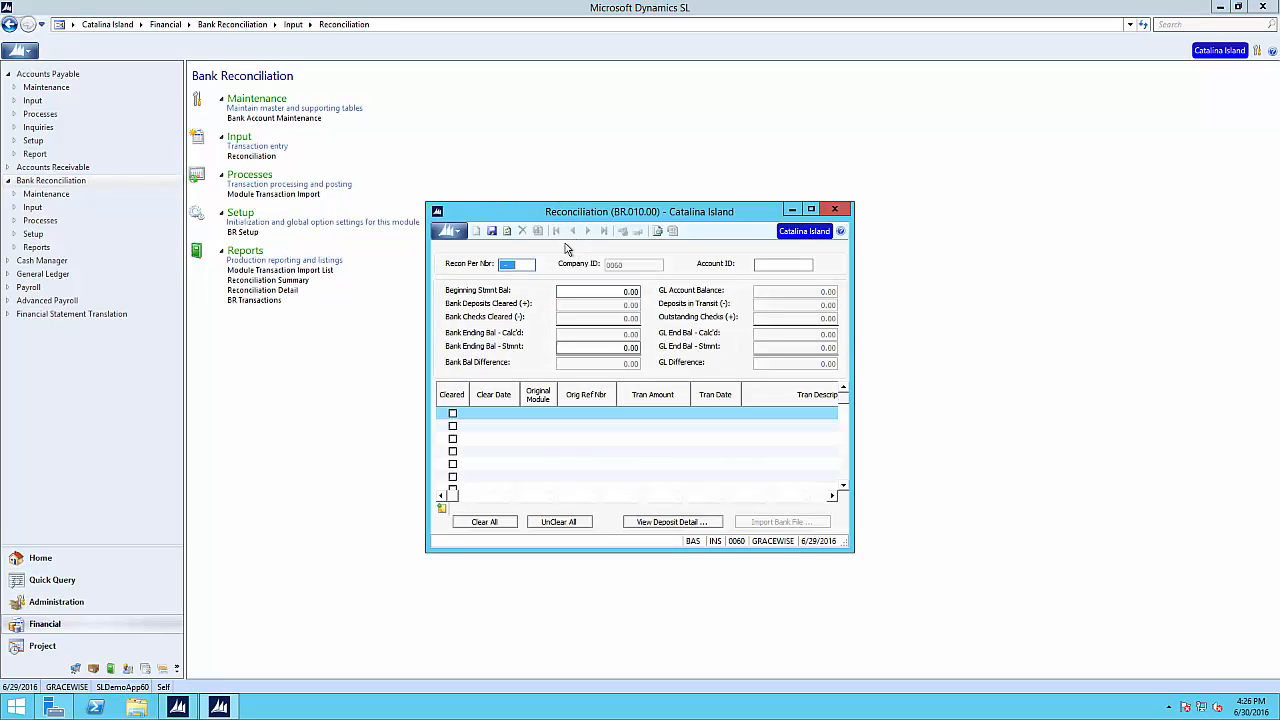
{"action": "type", "text": "12-1999"}
{"action": "key", "text": "Tab"}
{"action": "type", "text": "1030"}
{"action": "key", "text": "Tab"}
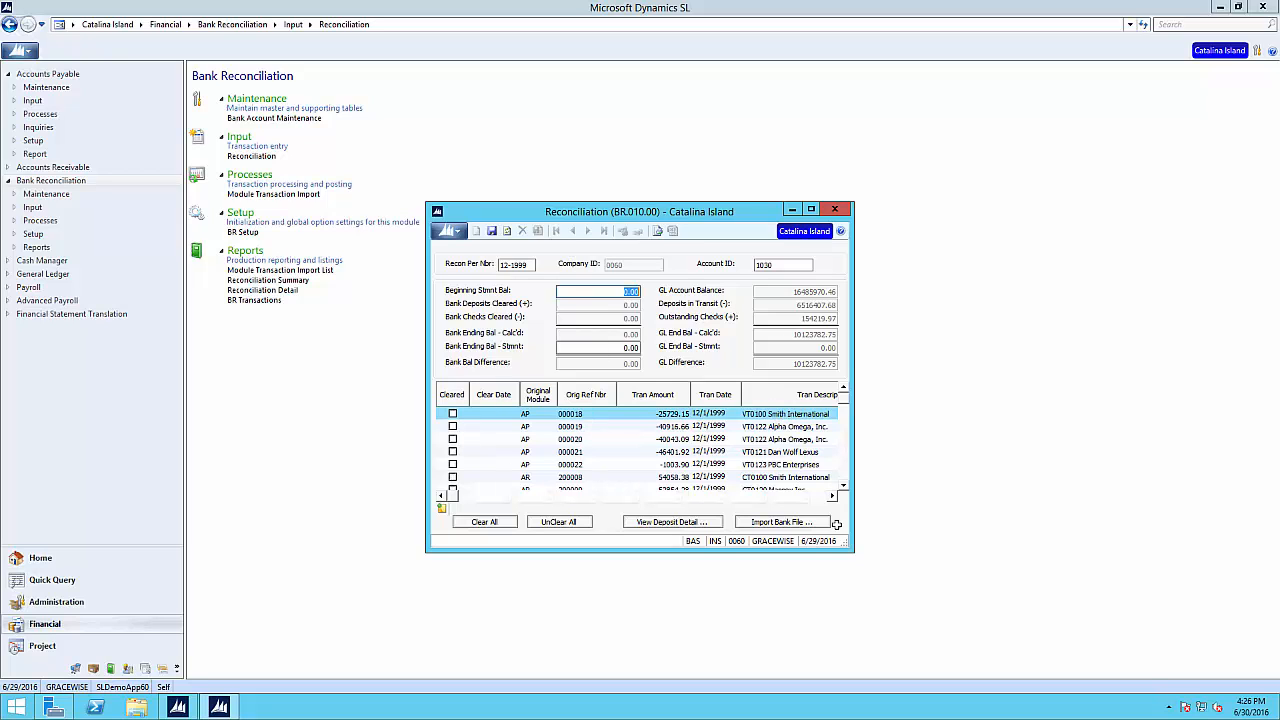
Enlarge the Reconciliation window and examine the imported AP, AR and GL transactions down to the end of the list.
{"action": "left_click_drag", "start_coordinate": [822, 552], "coordinate": [821, 595]}
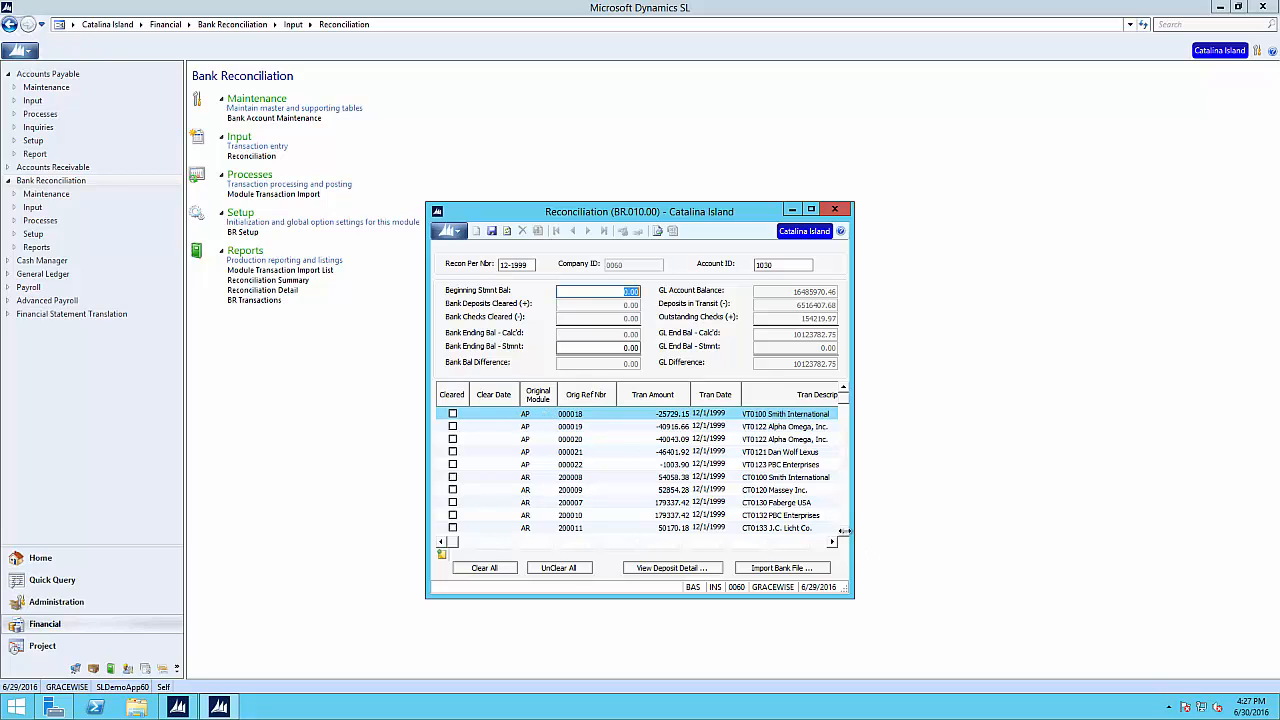
{"action": "left_click", "coordinate": [840, 533]}
{"action": "left_click", "coordinate": [840, 533]}
{"action": "left_click", "coordinate": [840, 533]}
{"action": "left_click", "coordinate": [840, 533]}
{"action": "left_click", "coordinate": [840, 533]}
{"action": "left_click", "coordinate": [840, 533]}
{"action": "left_click", "coordinate": [840, 533]}
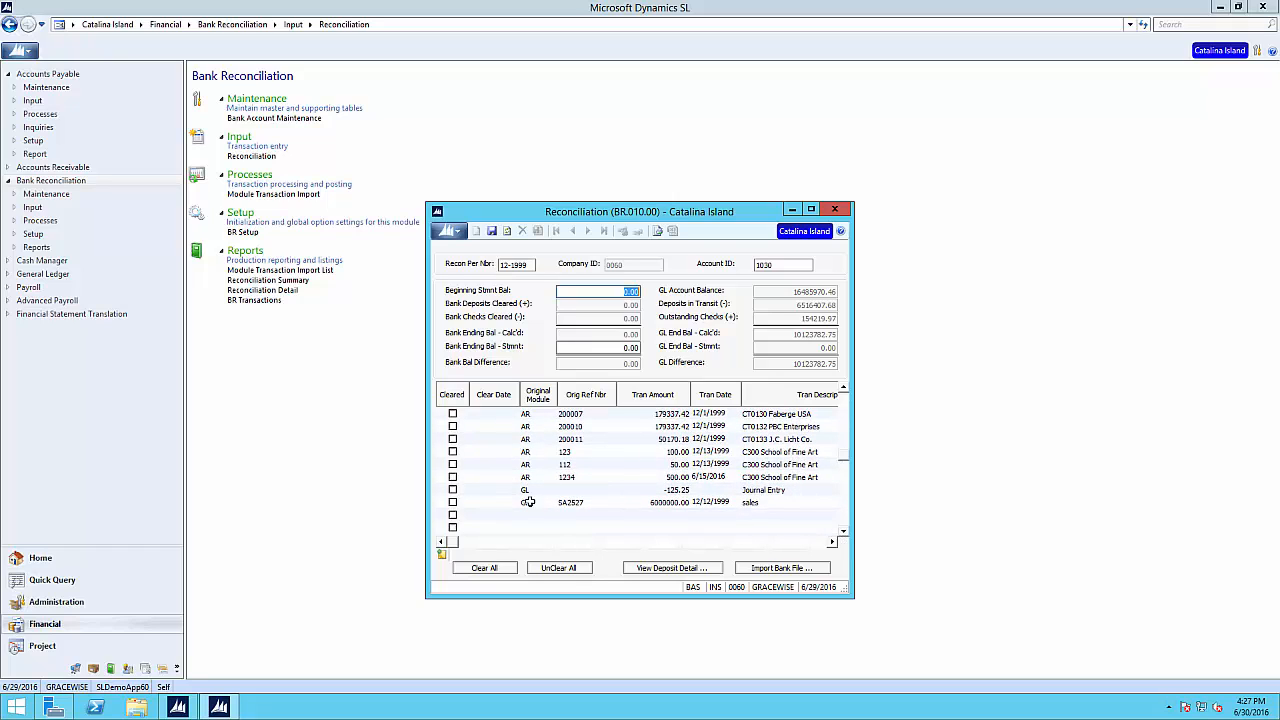
{"action": "left_click", "coordinate": [843, 394]}
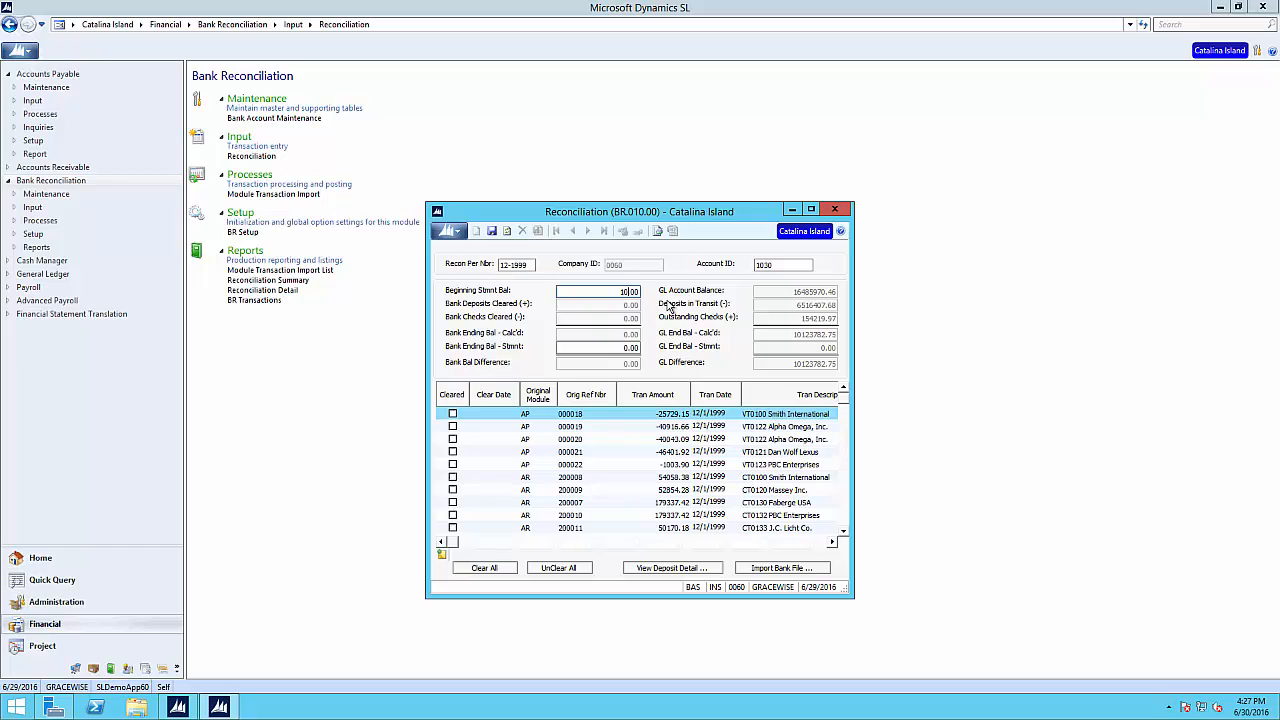
Set the beginning statement balance to 10123782.75 and the bank ending statement balance to 16485970.46.
{"action": "type", "text": "3782.75"}
{"action": "key", "text": "Tab"}
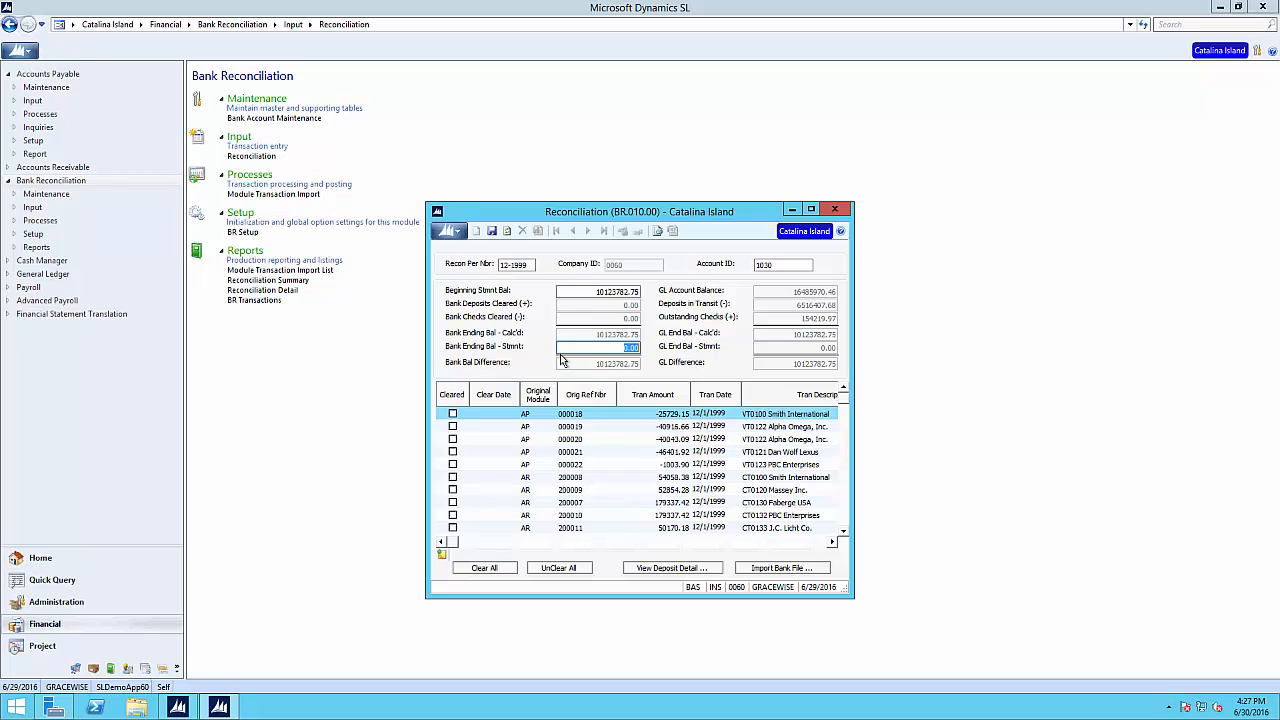
{"action": "type", "text": "16485970.46"}
{"action": "key", "text": "Tab"}
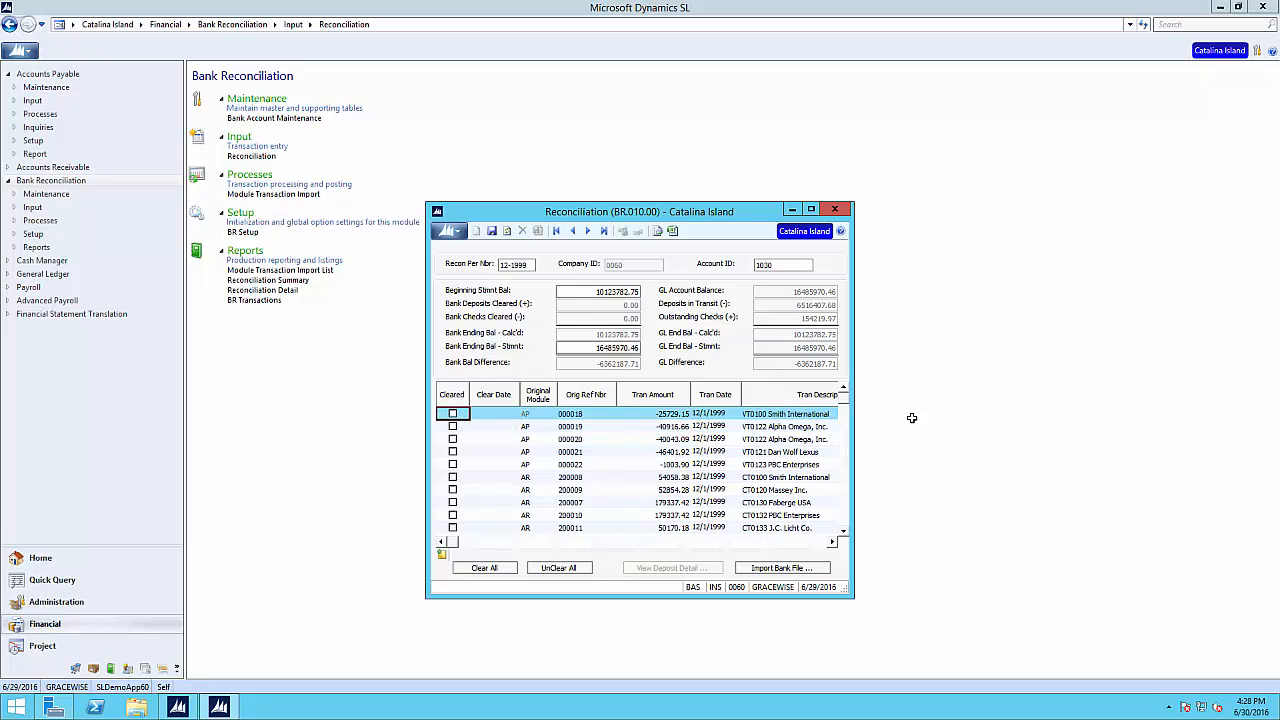
Mark transactions 000021, 000018 and 200007 as cleared, and clear all the remaining transactions before closing the reconciliation.
{"action": "left_click", "coordinate": [452, 451]}
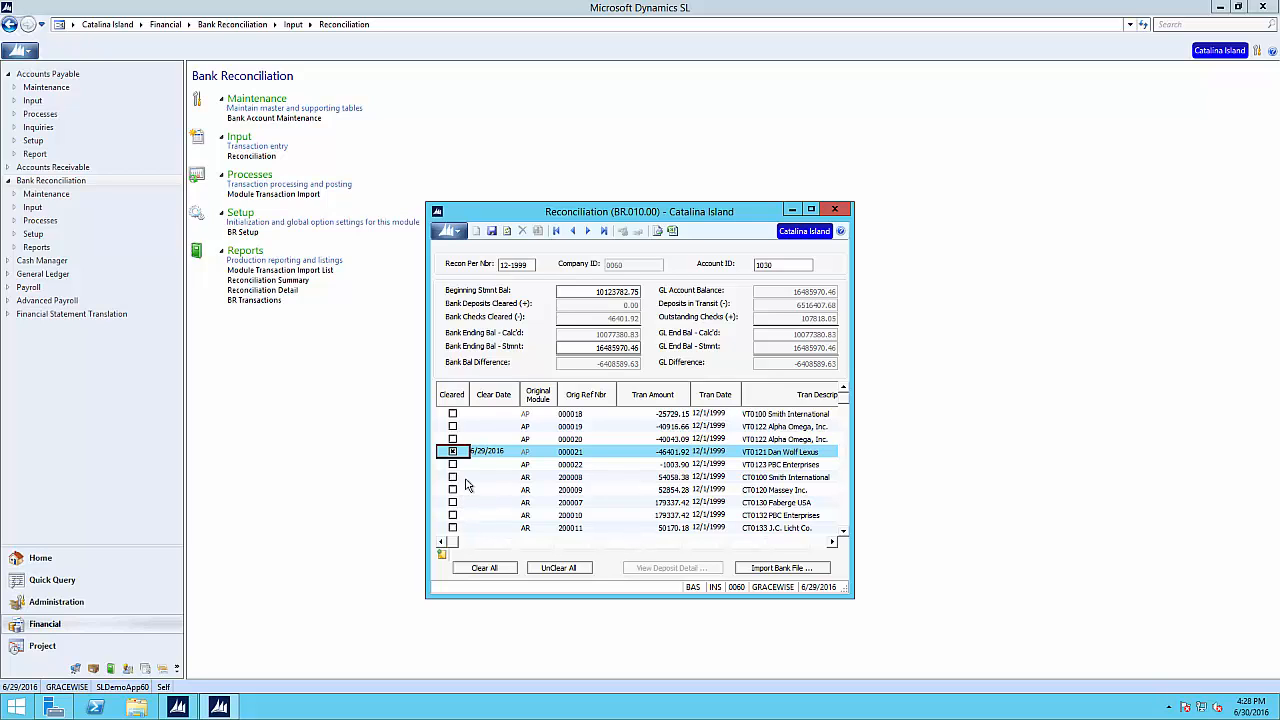
{"action": "left_click", "coordinate": [452, 414]}
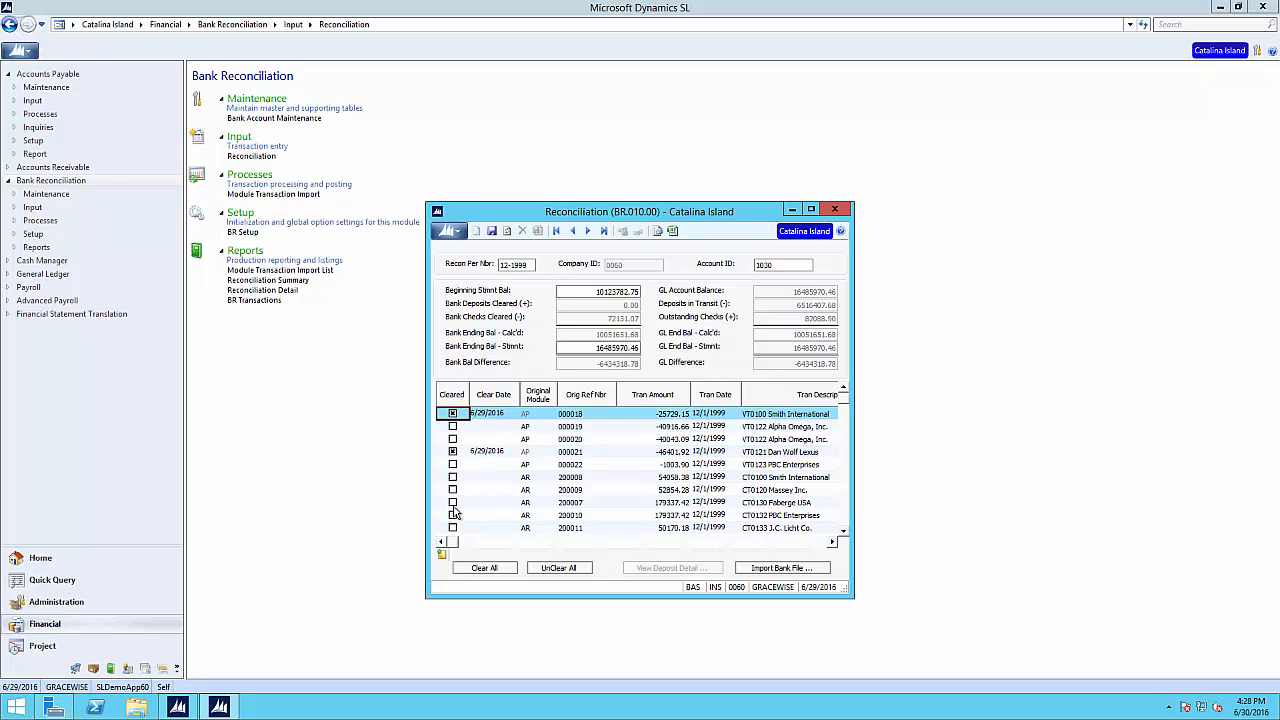
{"action": "left_click", "coordinate": [452, 502]}
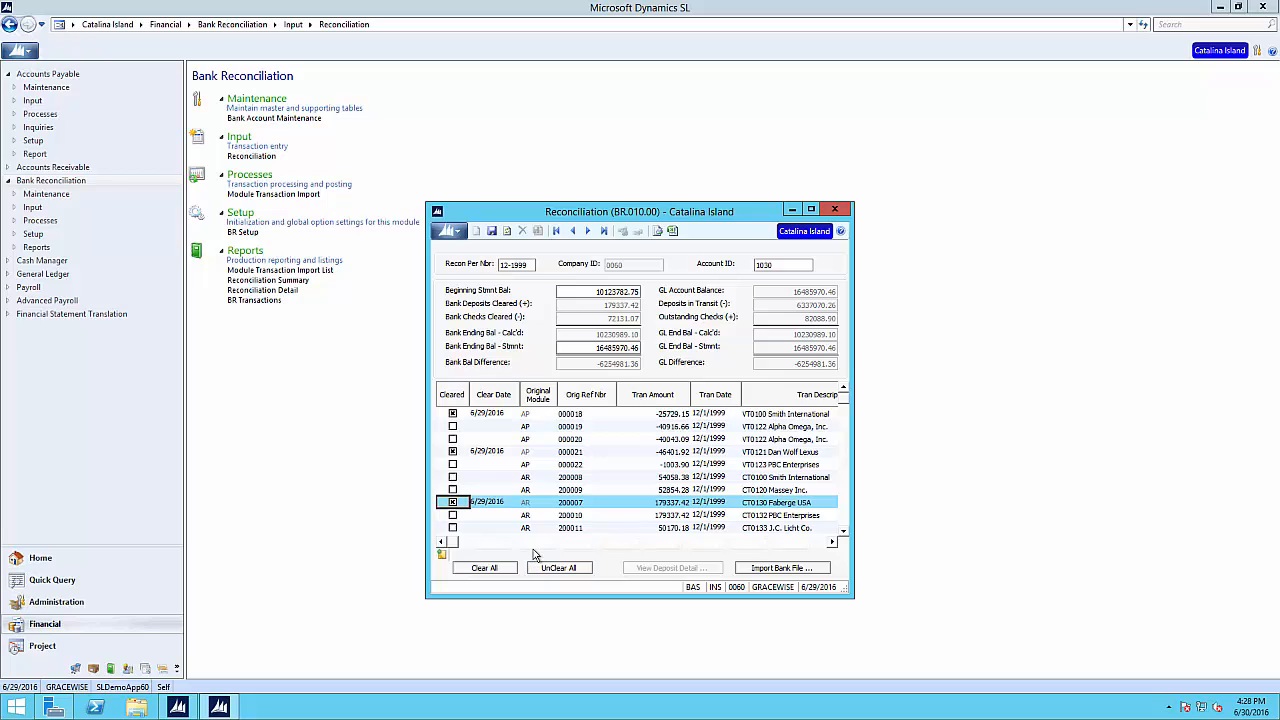
{"action": "left_click", "coordinate": [485, 568]}
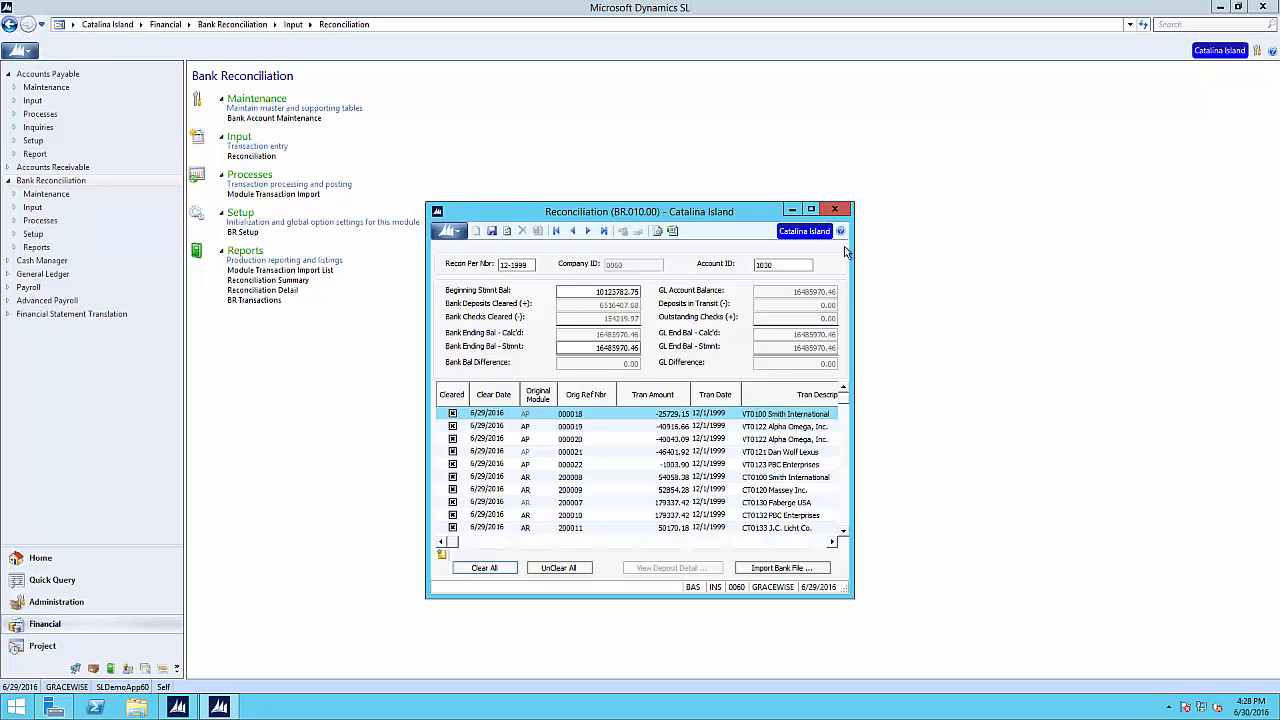
{"action": "left_click", "coordinate": [835, 211]}
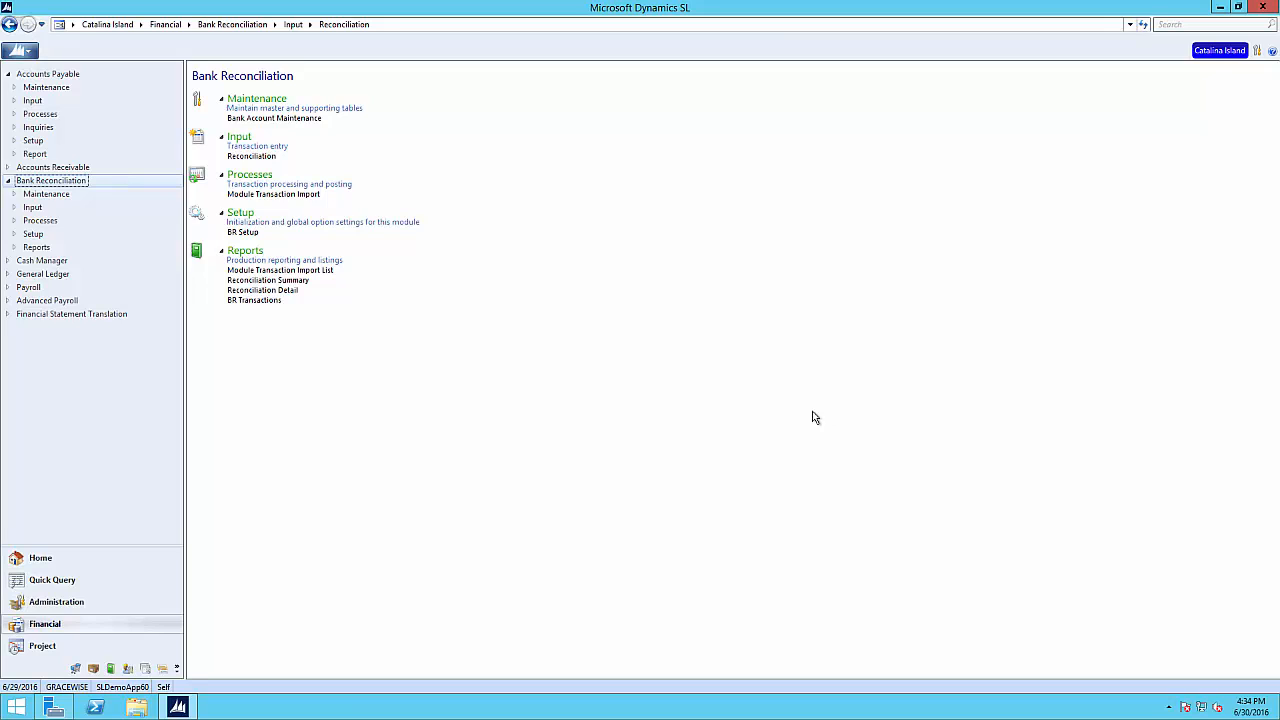
Preview the Reconciliation Detail report for period 12-1999, review its balances, cleared checks and deposits, and close it.
{"action": "left_click", "coordinate": [285, 291]}
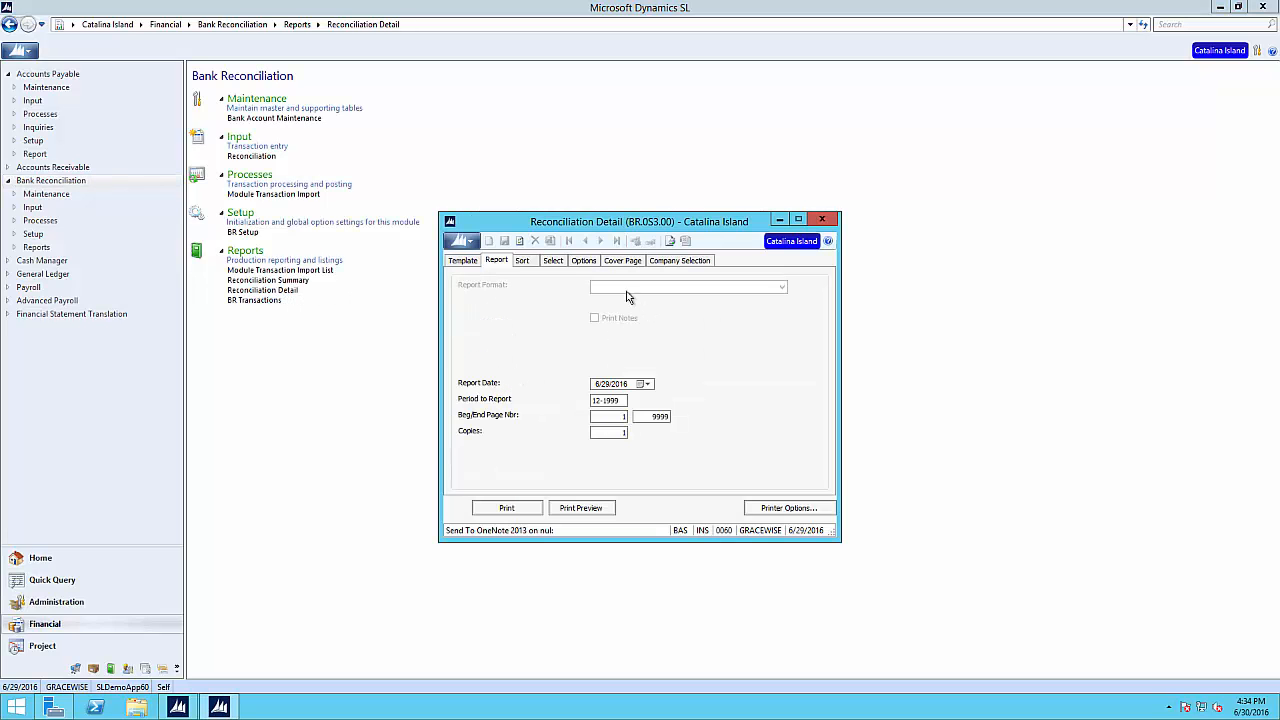
{"action": "left_click", "coordinate": [588, 508]}
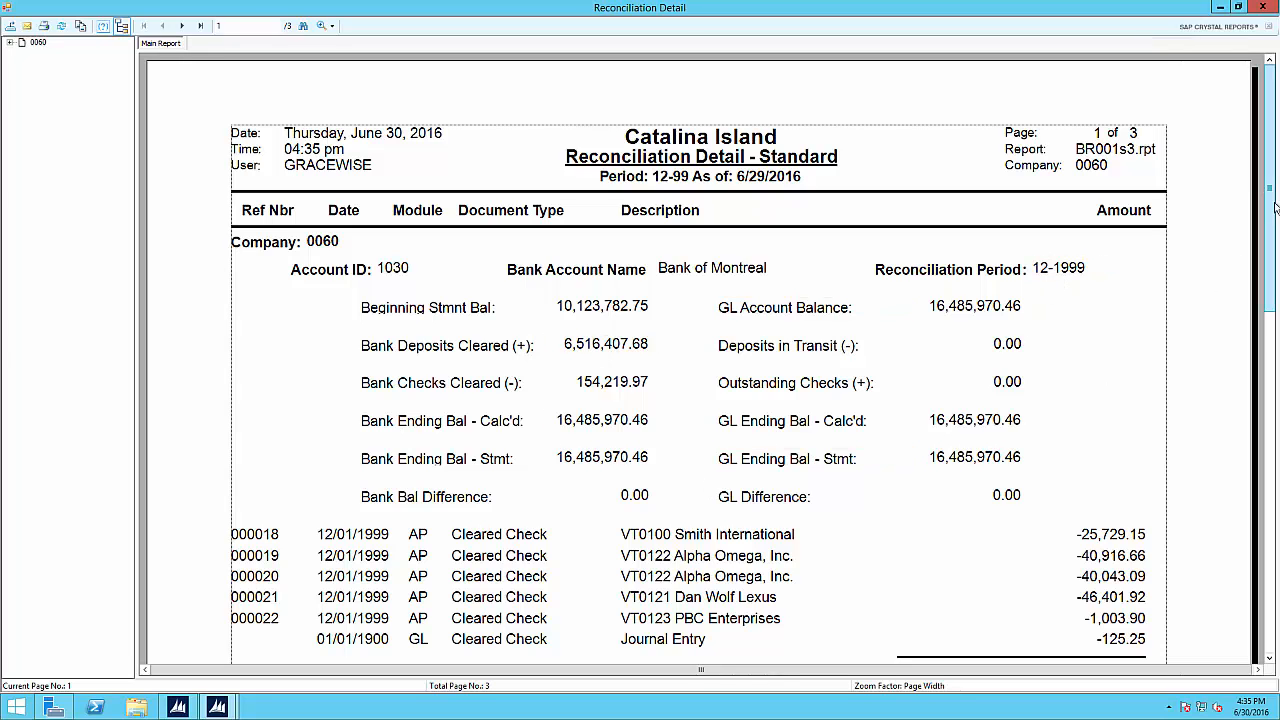
{"action": "scroll", "coordinate": [1166, 388], "scroll_direction": "down", "scroll_amount": 1}
{"action": "scroll", "coordinate": [965, 453], "scroll_direction": "down", "scroll_amount": 3}
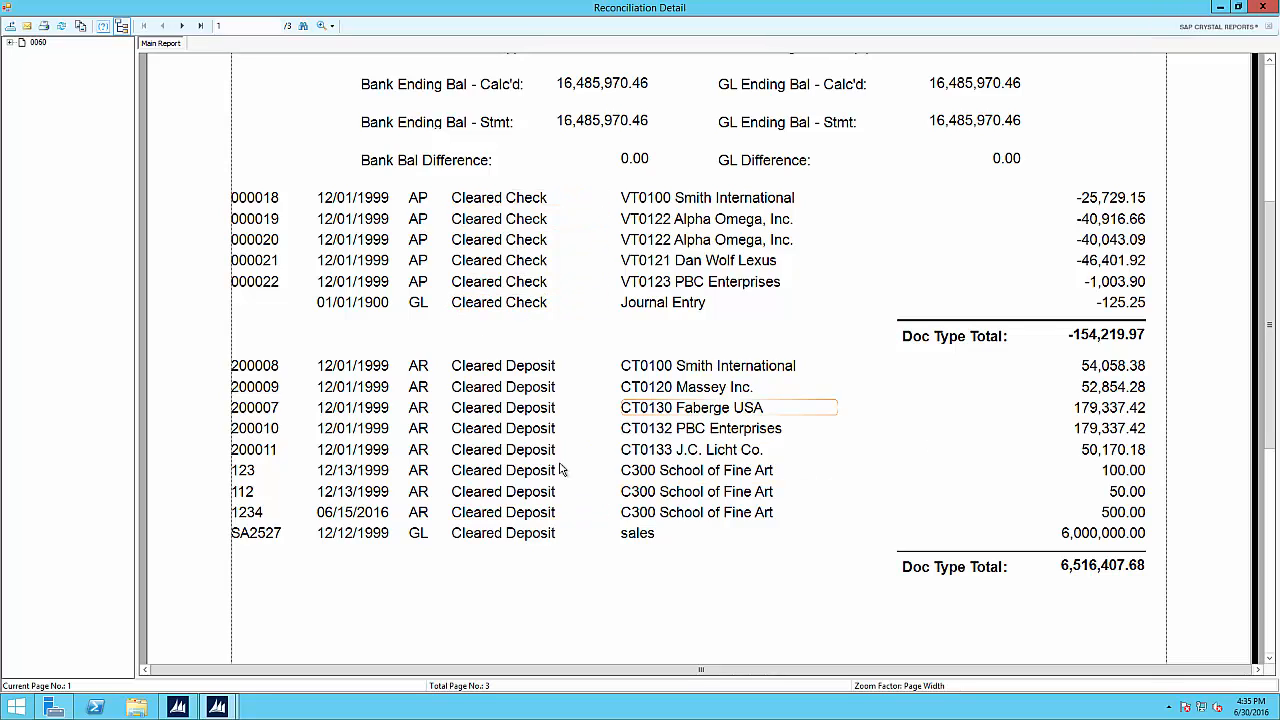
{"action": "scroll", "coordinate": [1272, 318], "scroll_direction": "down", "scroll_amount": 1}
{"action": "left_click_drag", "start_coordinate": [1270, 332], "coordinate": [1270, 440]}
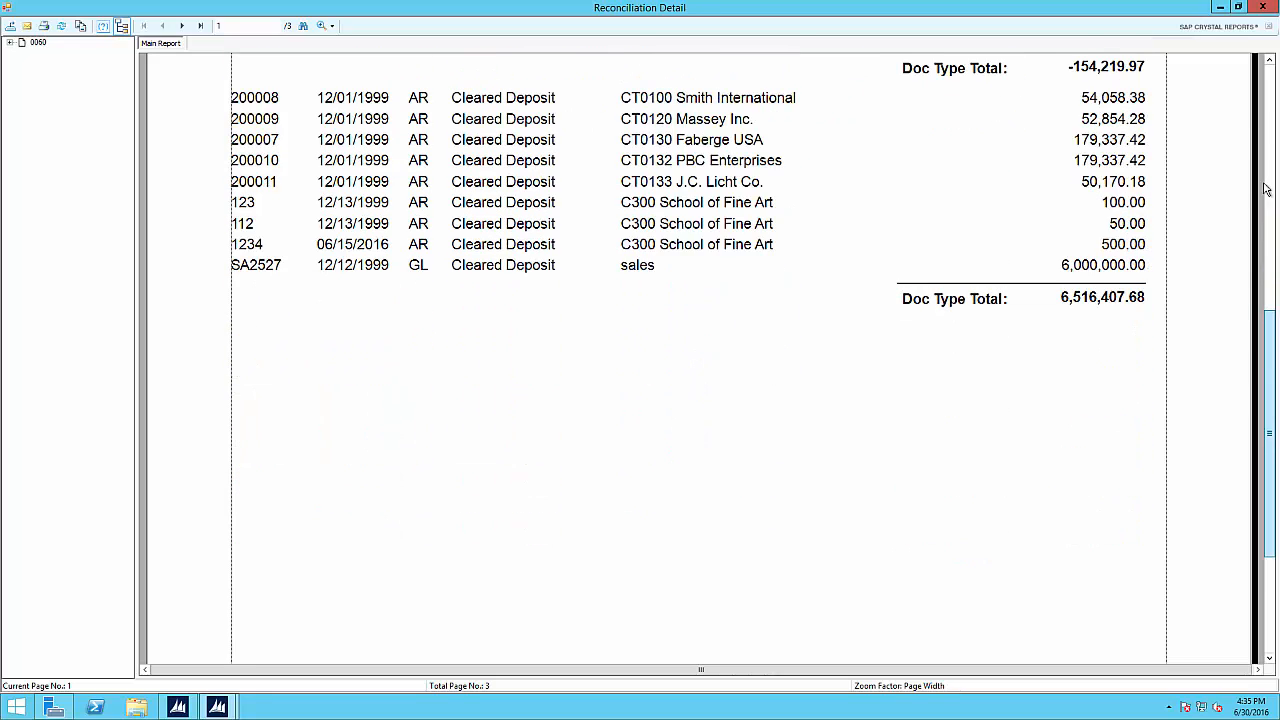
{"action": "left_click", "coordinate": [1264, 7]}
{"action": "left_click", "coordinate": [824, 221]}
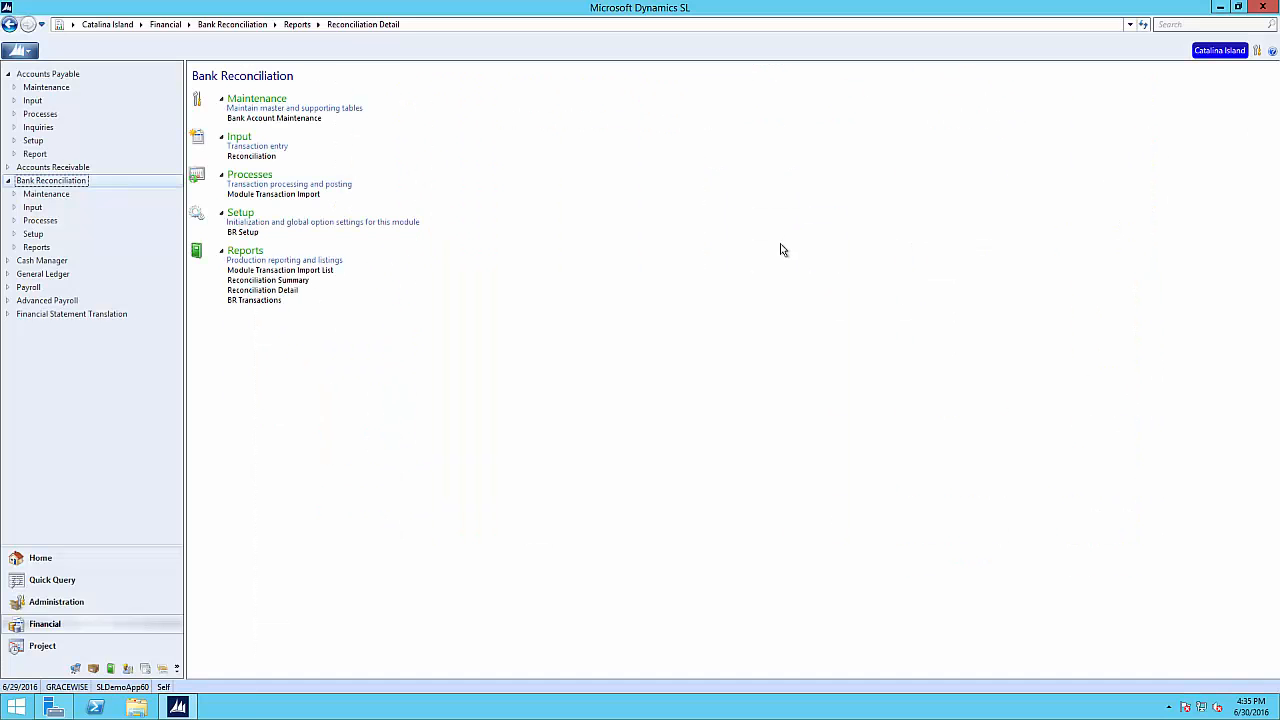
Preview the BR Transactions report in the Cleared Checks format for period 12-1999, review the listed checks, and close it.
{"action": "left_click", "coordinate": [260, 300]}
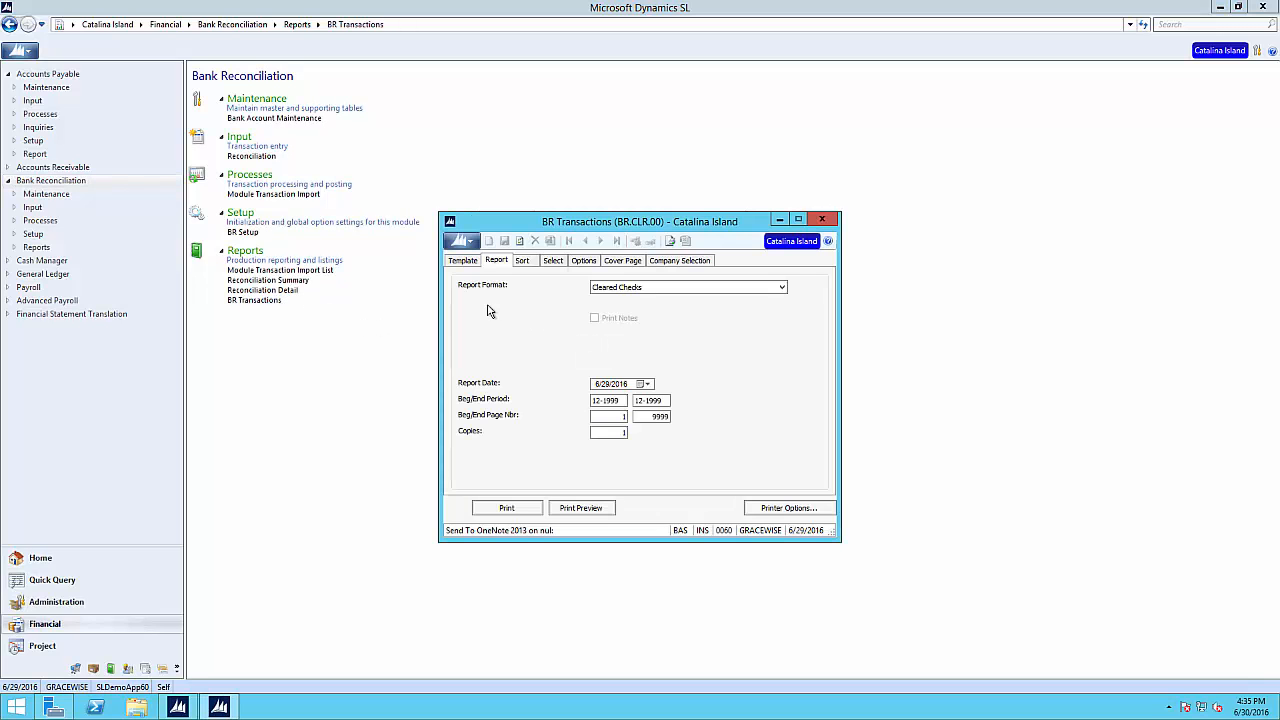
{"action": "left_click", "coordinate": [783, 289]}
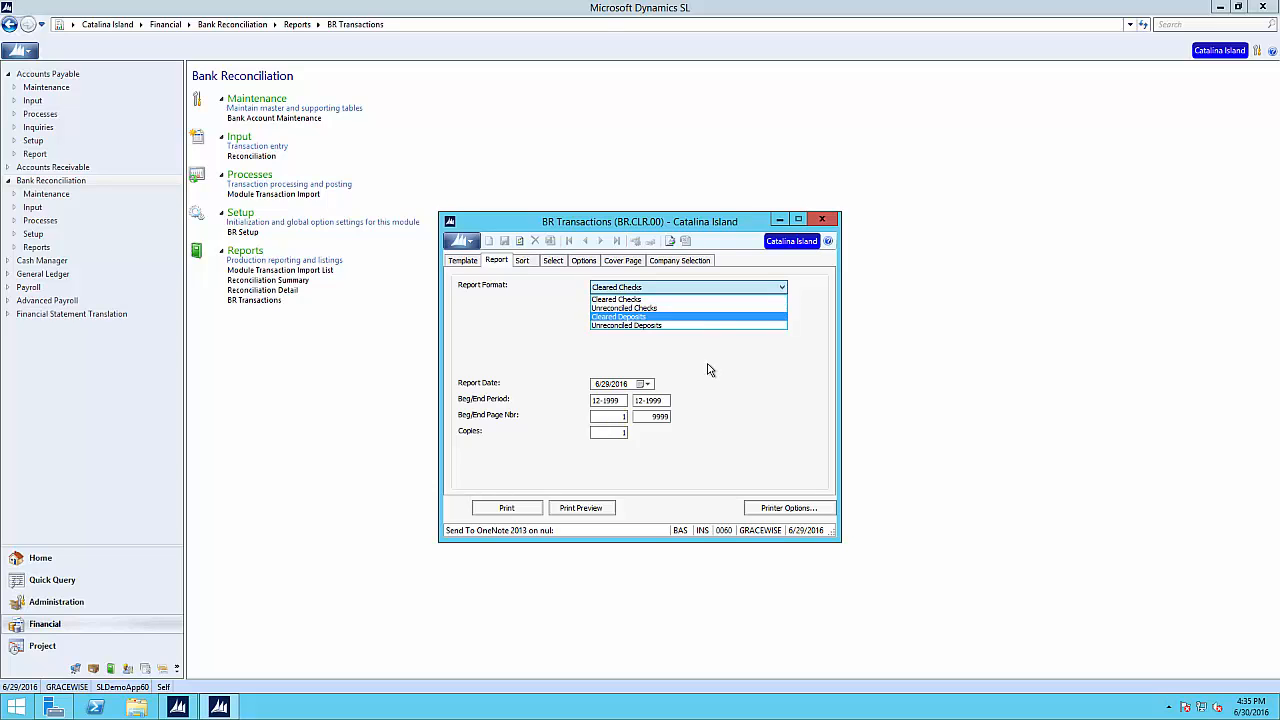
{"action": "left_click", "coordinate": [790, 227]}
{"action": "left_click", "coordinate": [590, 506]}
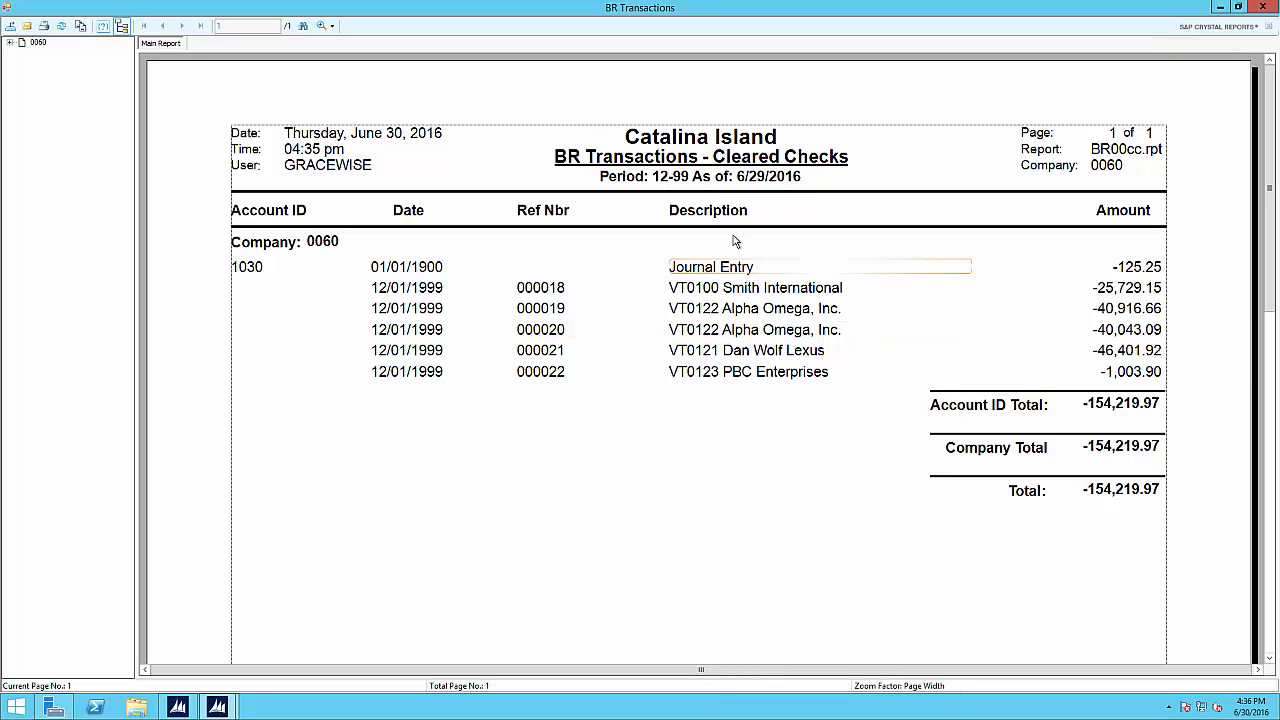
{"action": "left_click", "coordinate": [1264, 8]}
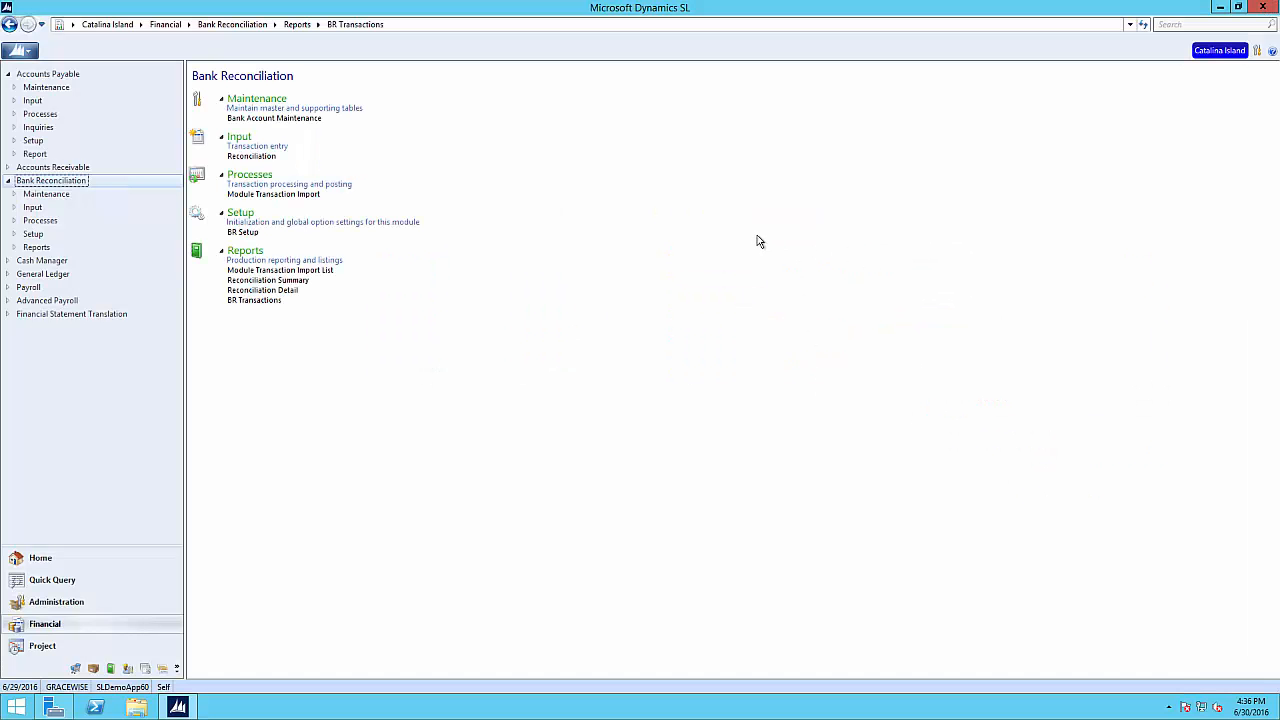
{"action": "left_click", "coordinate": [262, 156]}
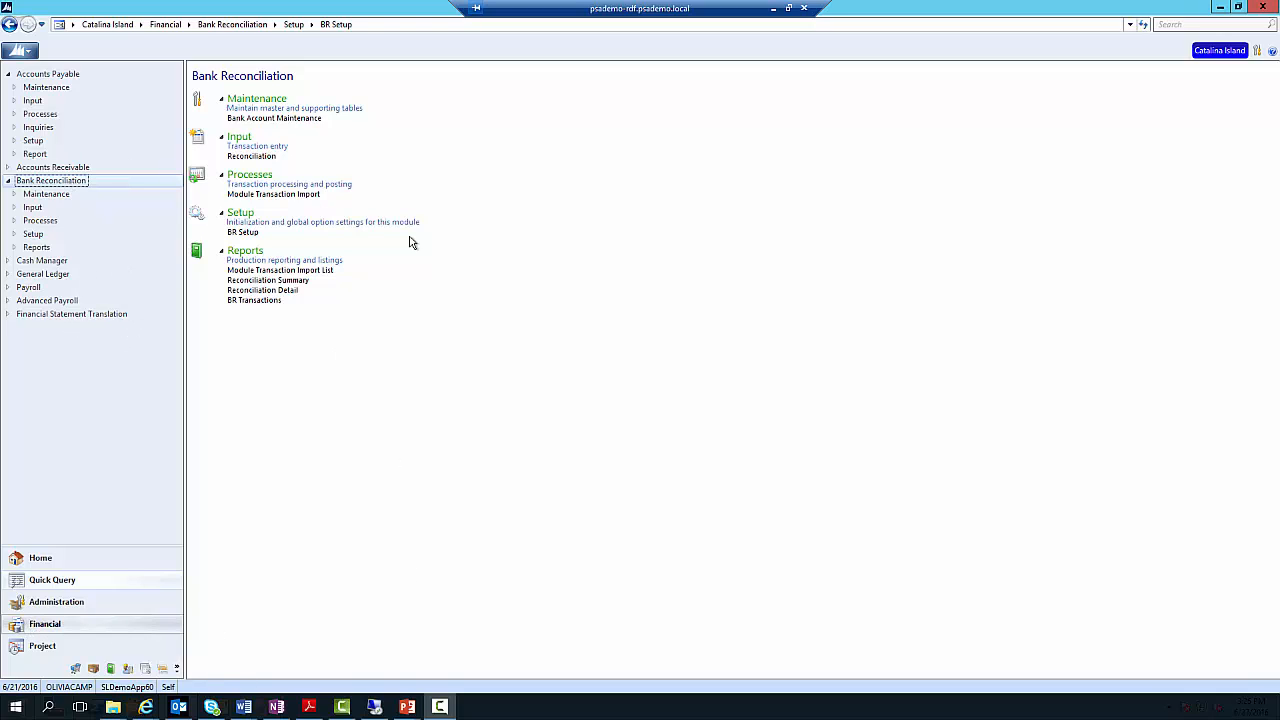
Open BR Setup for company 0060 and review its integrated modules and Bank Import settings.
{"action": "left_click", "coordinate": [247, 236]}
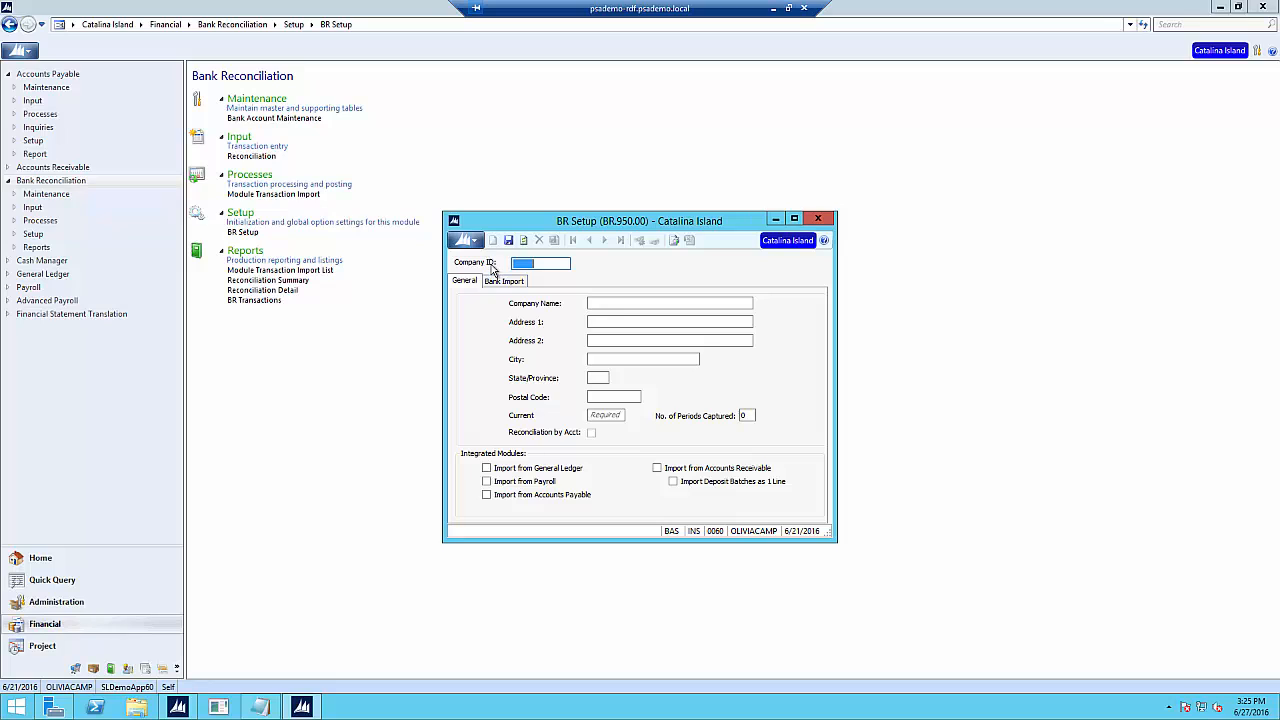
{"action": "key", "text": "F3"}
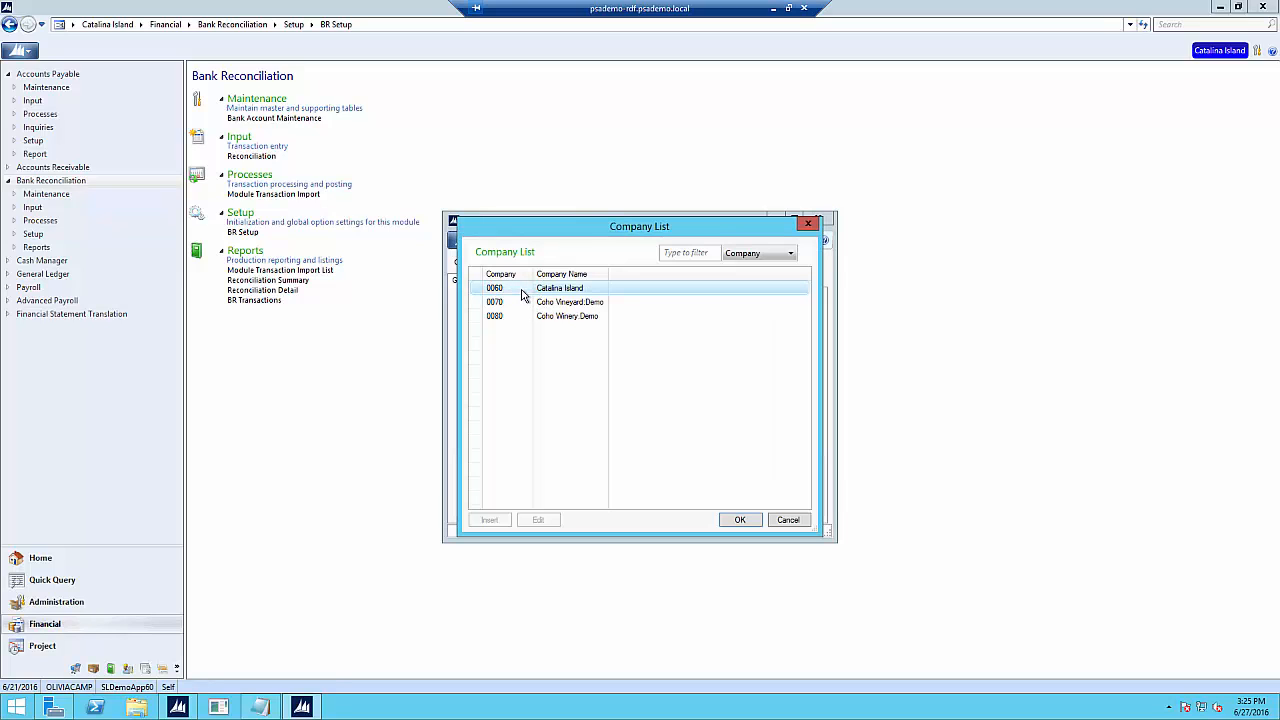
{"action": "left_click", "coordinate": [738, 519]}
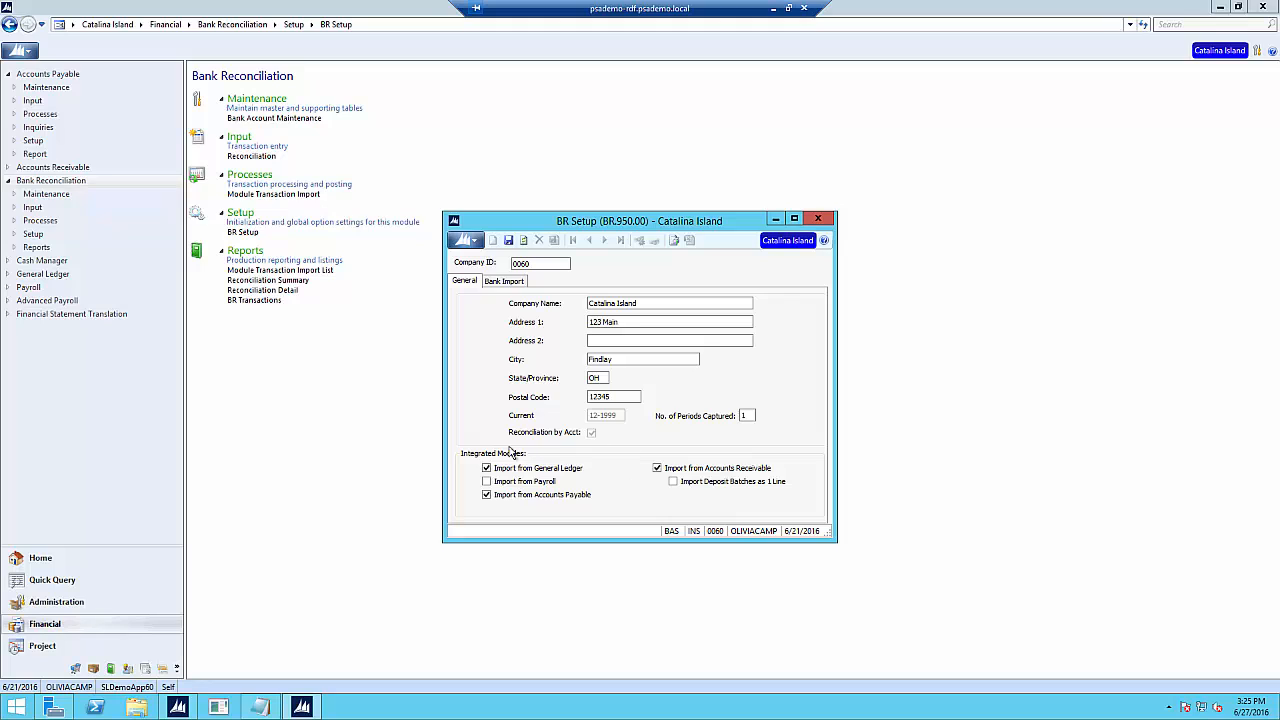
{"action": "left_click", "coordinate": [505, 286]}
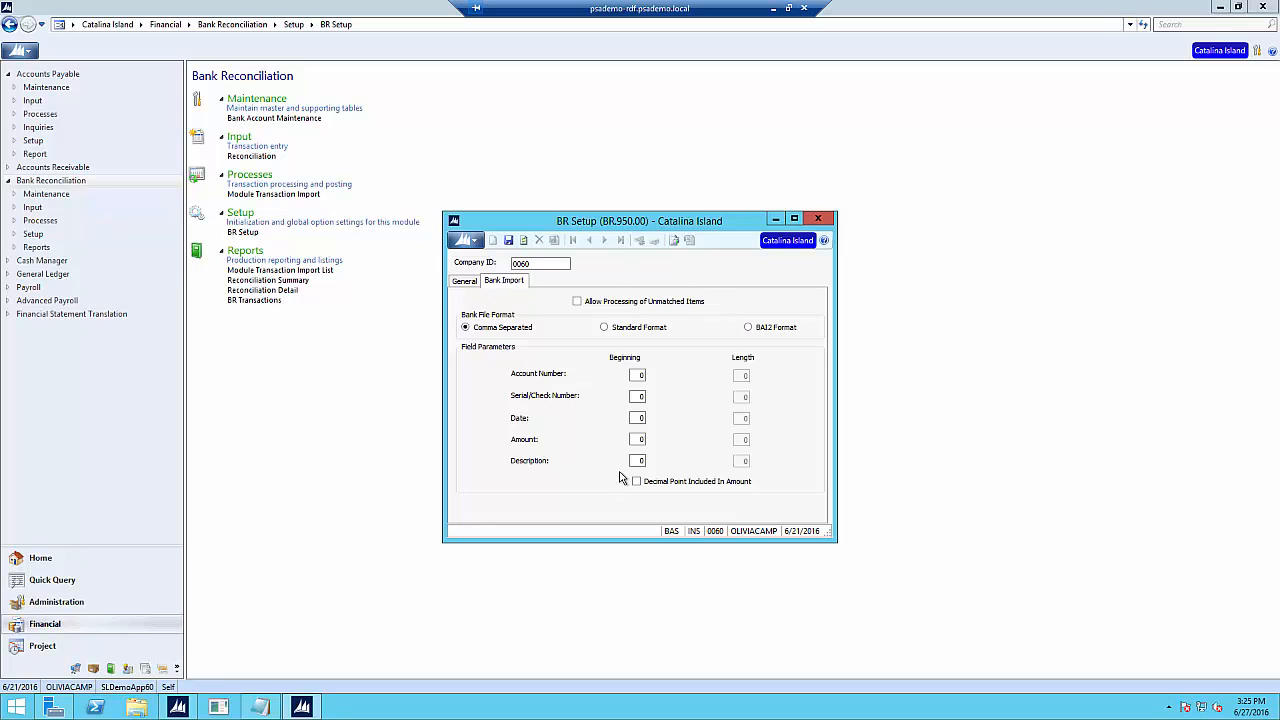
Try the Standard and BAI2 bank file formats, and set the format back to Comma Separated.
{"action": "left_click", "coordinate": [604, 328]}
{"action": "left_click", "coordinate": [748, 327]}
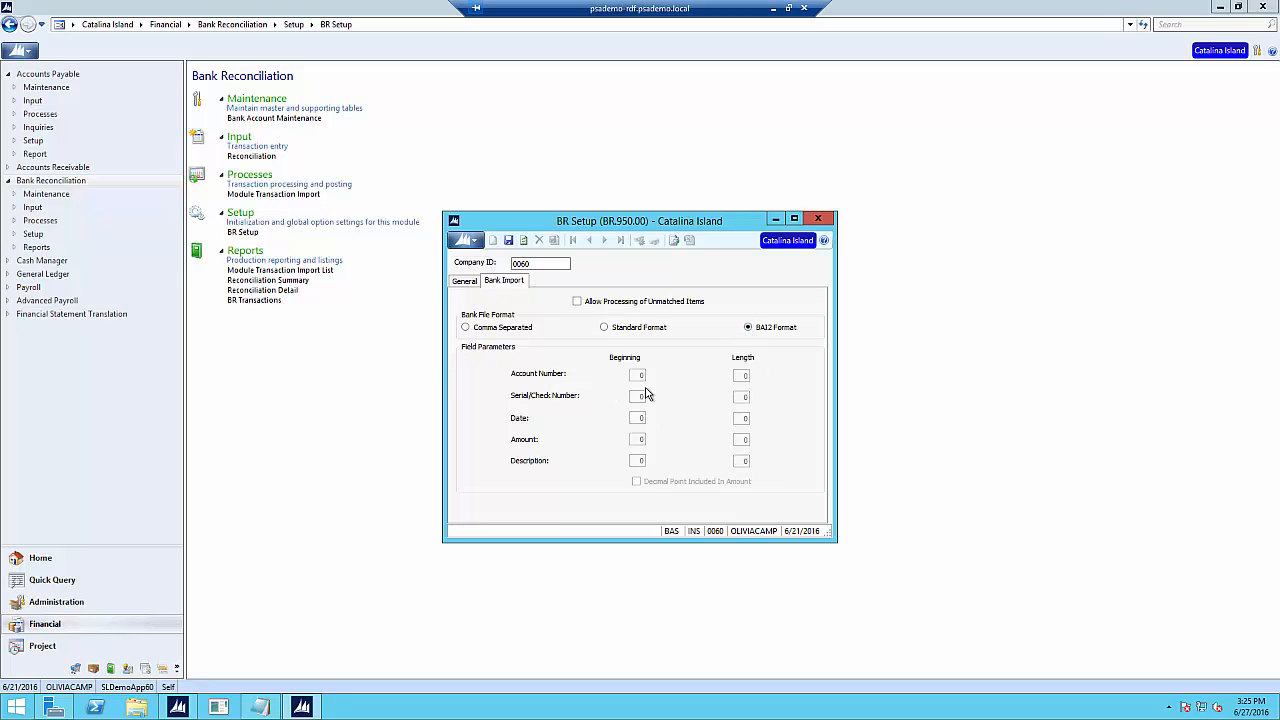
{"action": "left_click", "coordinate": [465, 328]}
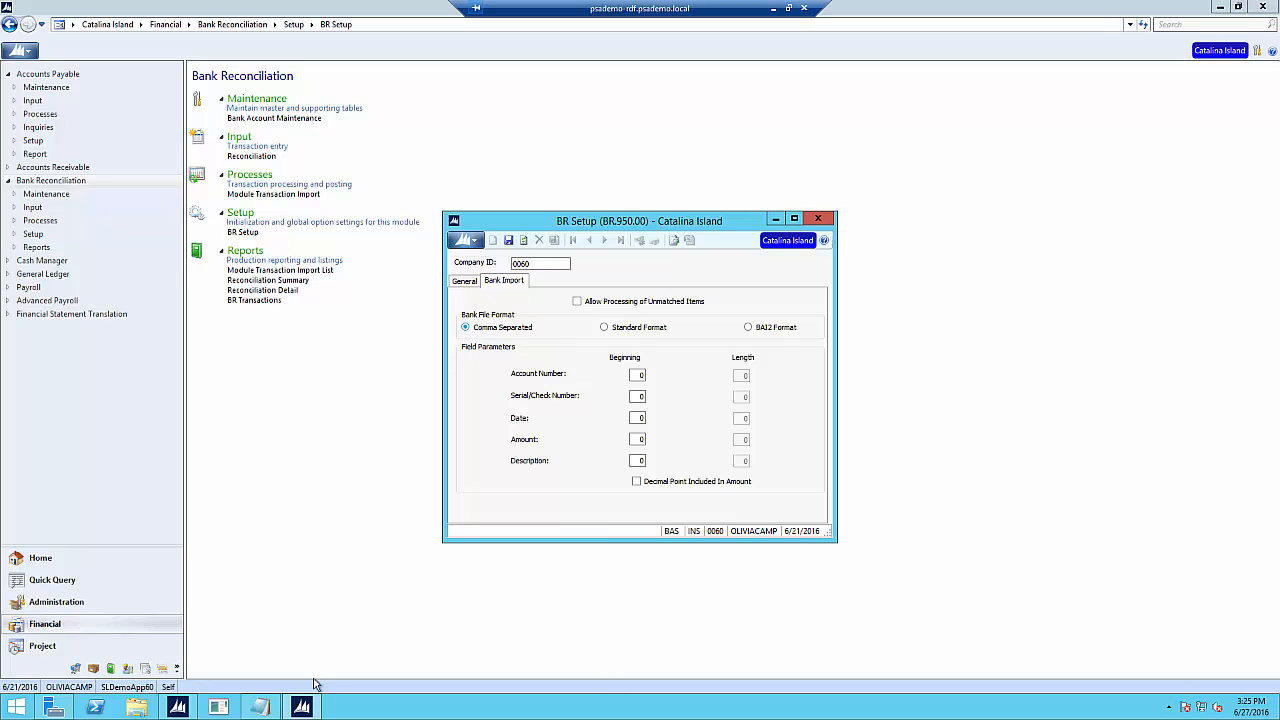
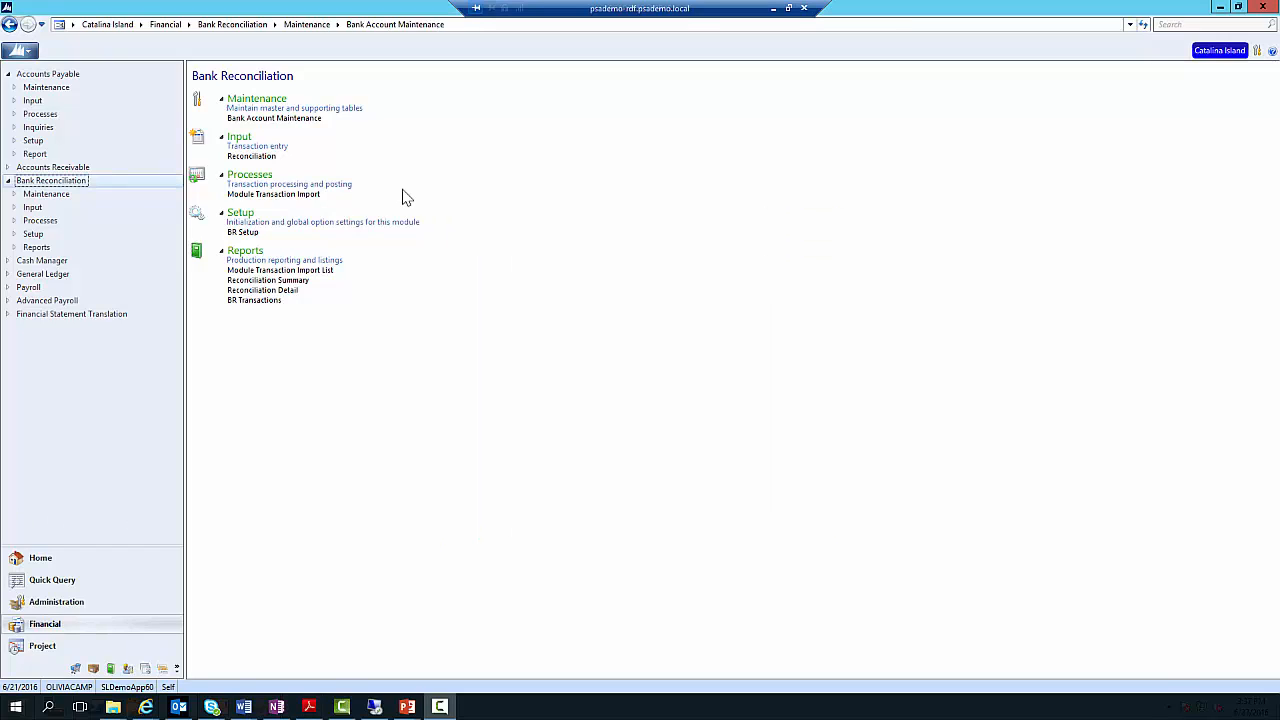
Open Bank Account Maintenance and examine the Bank of Montreal record for company 0060 across all columns, from bank name to last reconciliation.
{"action": "left_click", "coordinate": [265, 120]}
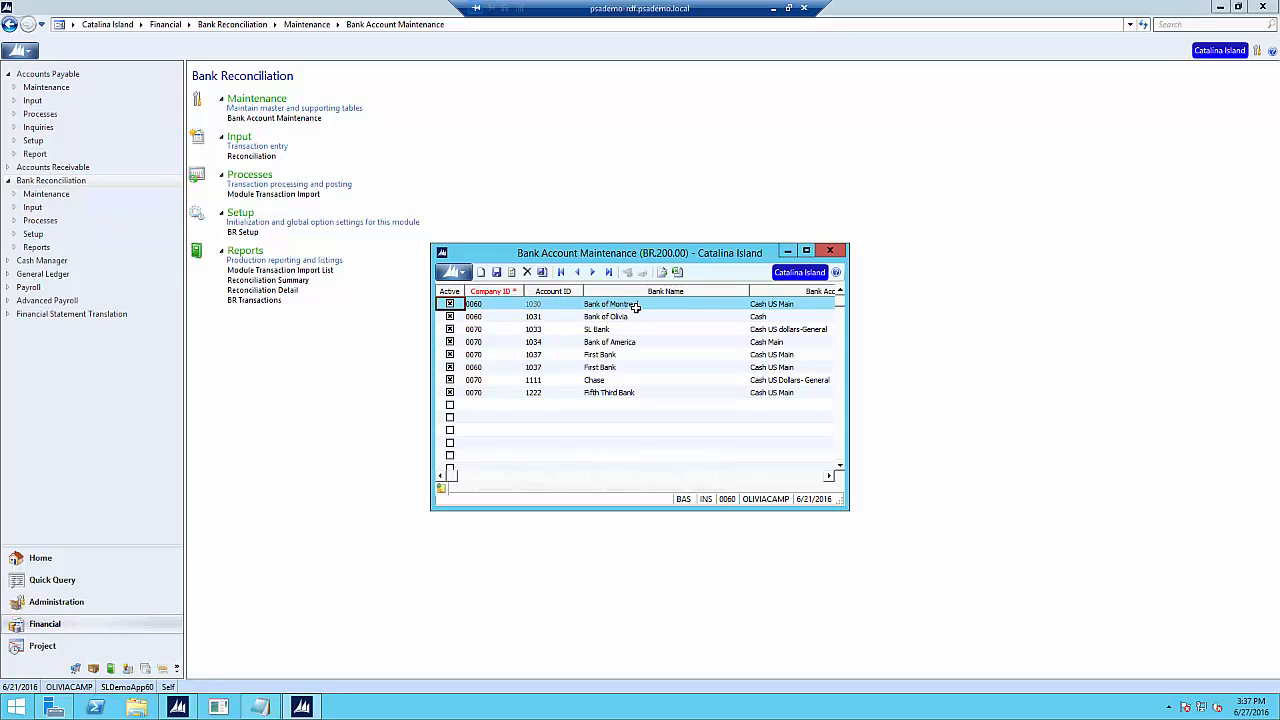
{"action": "left_click", "coordinate": [497, 306]}
{"action": "left_click", "coordinate": [625, 306]}
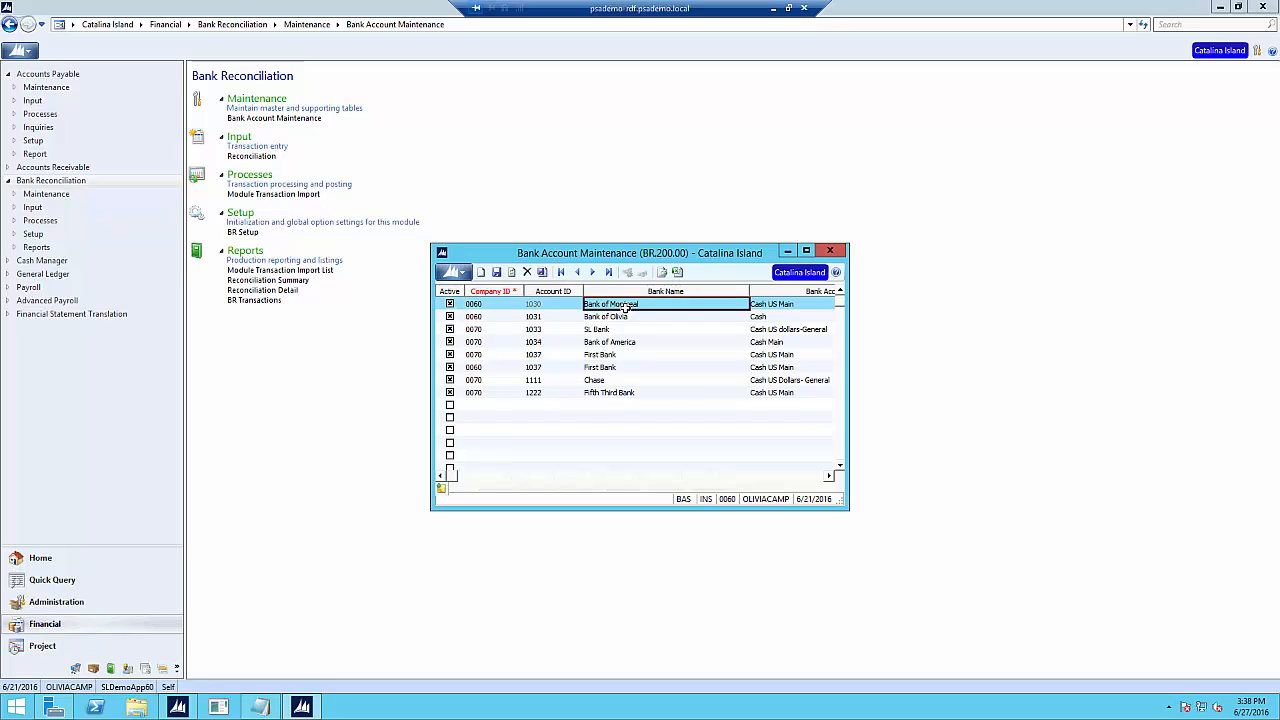
{"action": "key", "text": "Tab"}
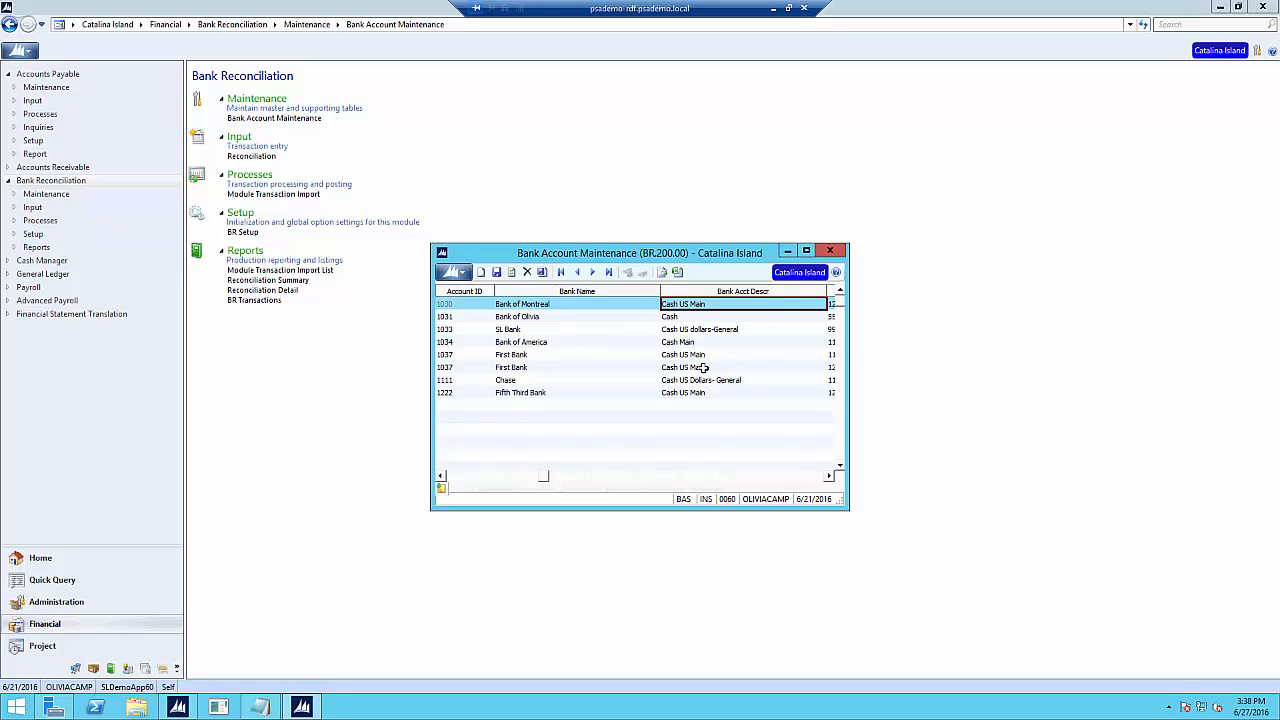
{"action": "key", "text": "Tab"}
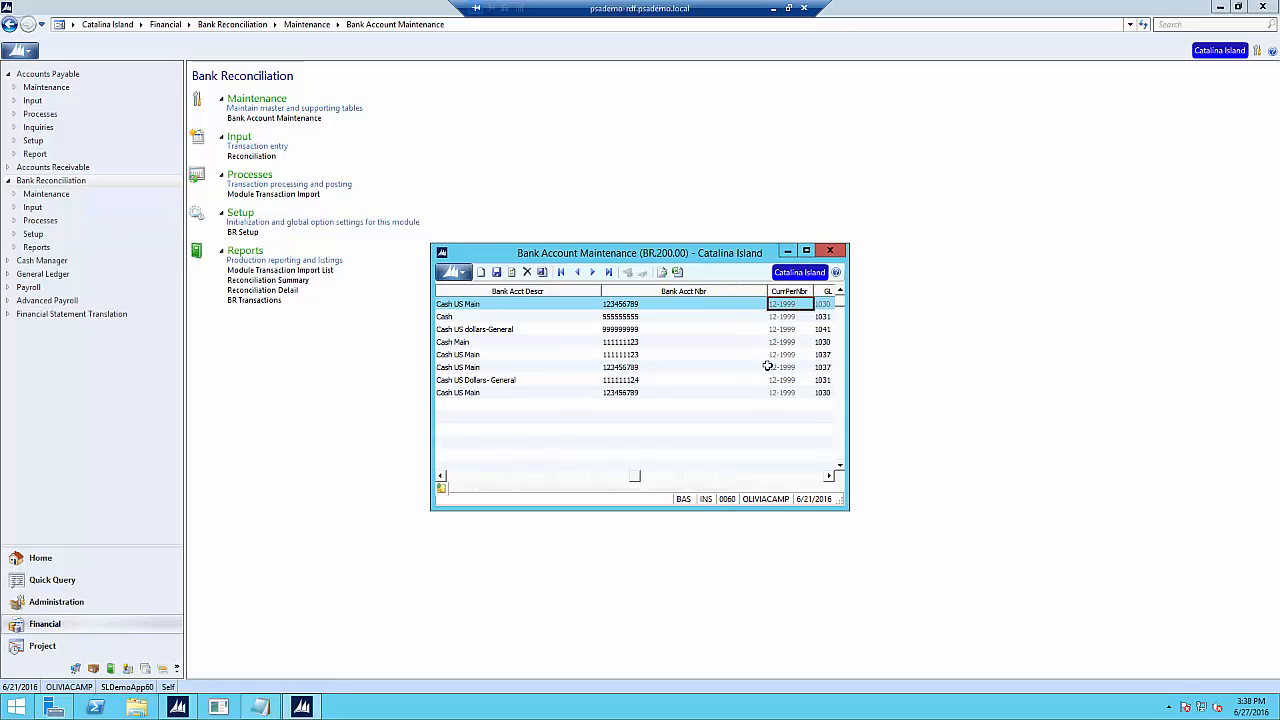
{"action": "key", "text": "Tab"}
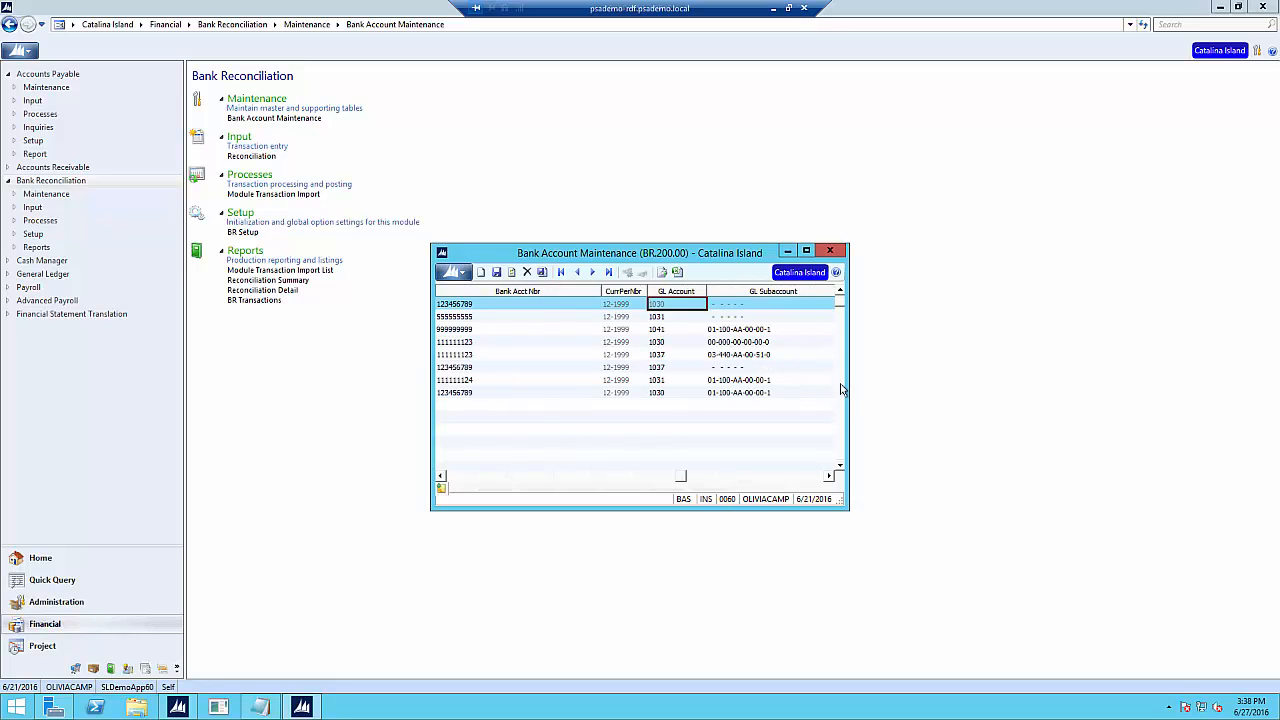
{"action": "key", "text": "shift+Tab"}
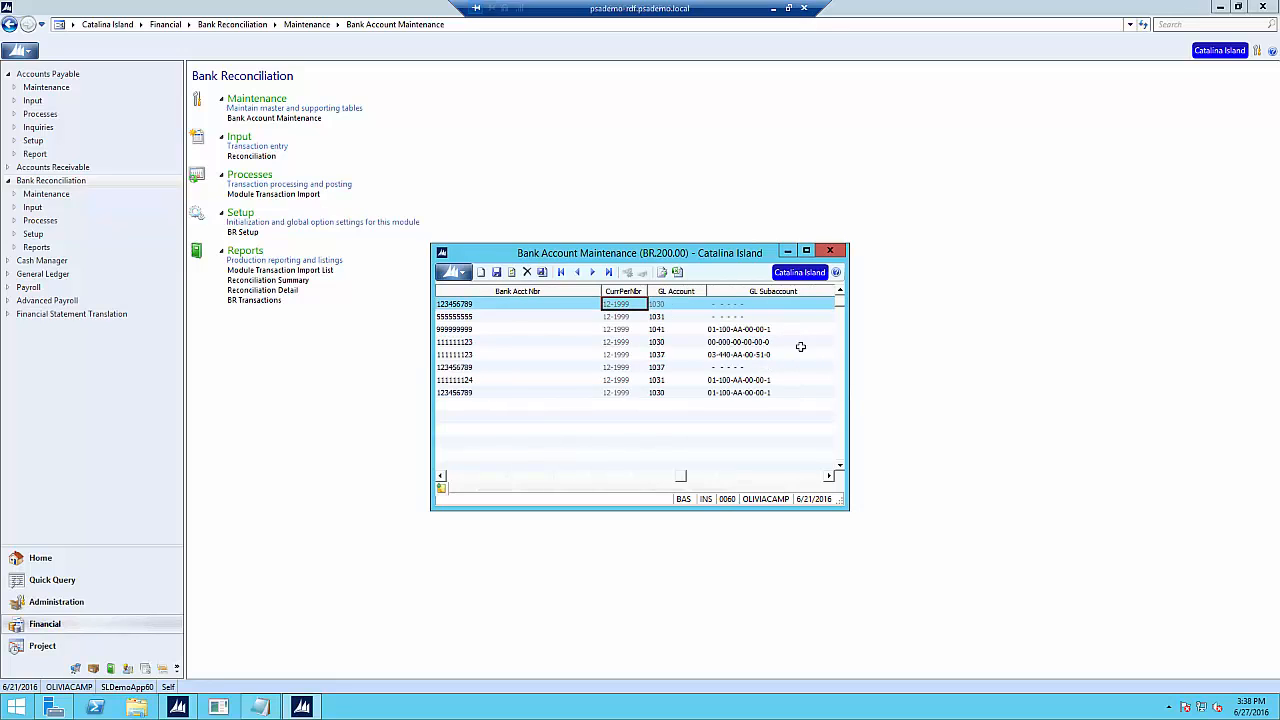
{"action": "key", "text": "Tab"}
{"action": "key", "text": "Tab"}
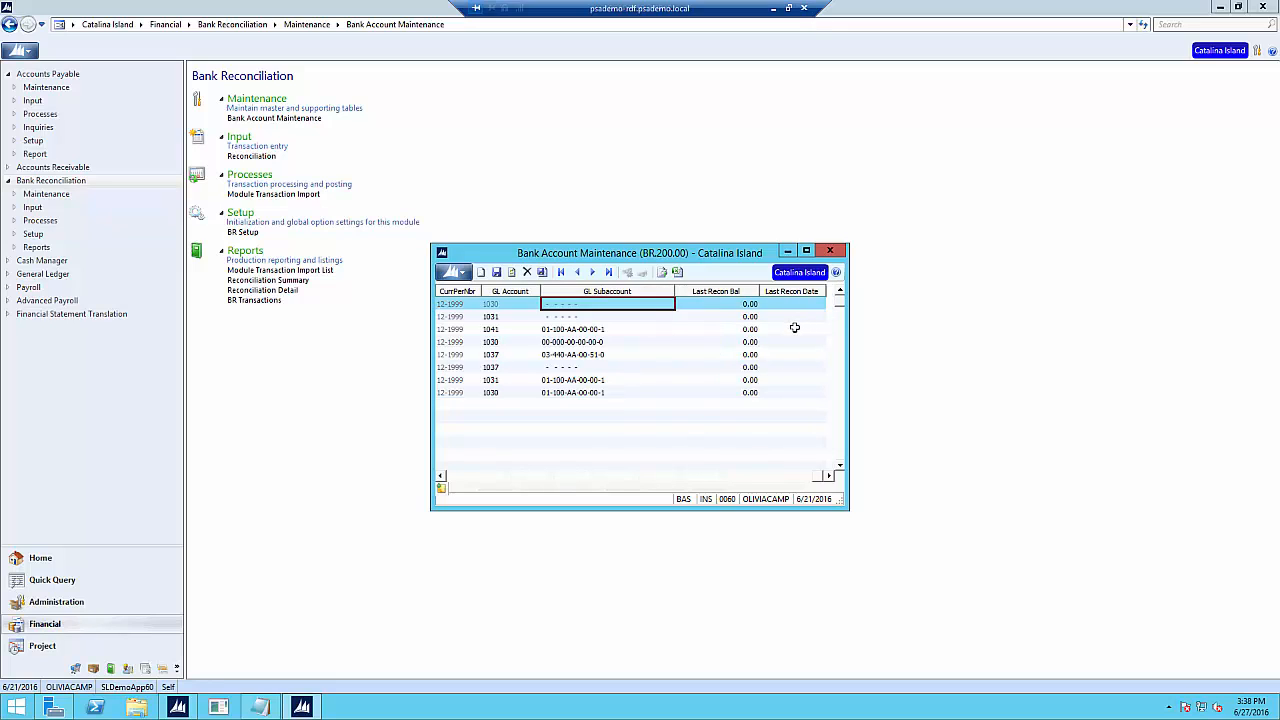
{"action": "key", "text": "Tab"}
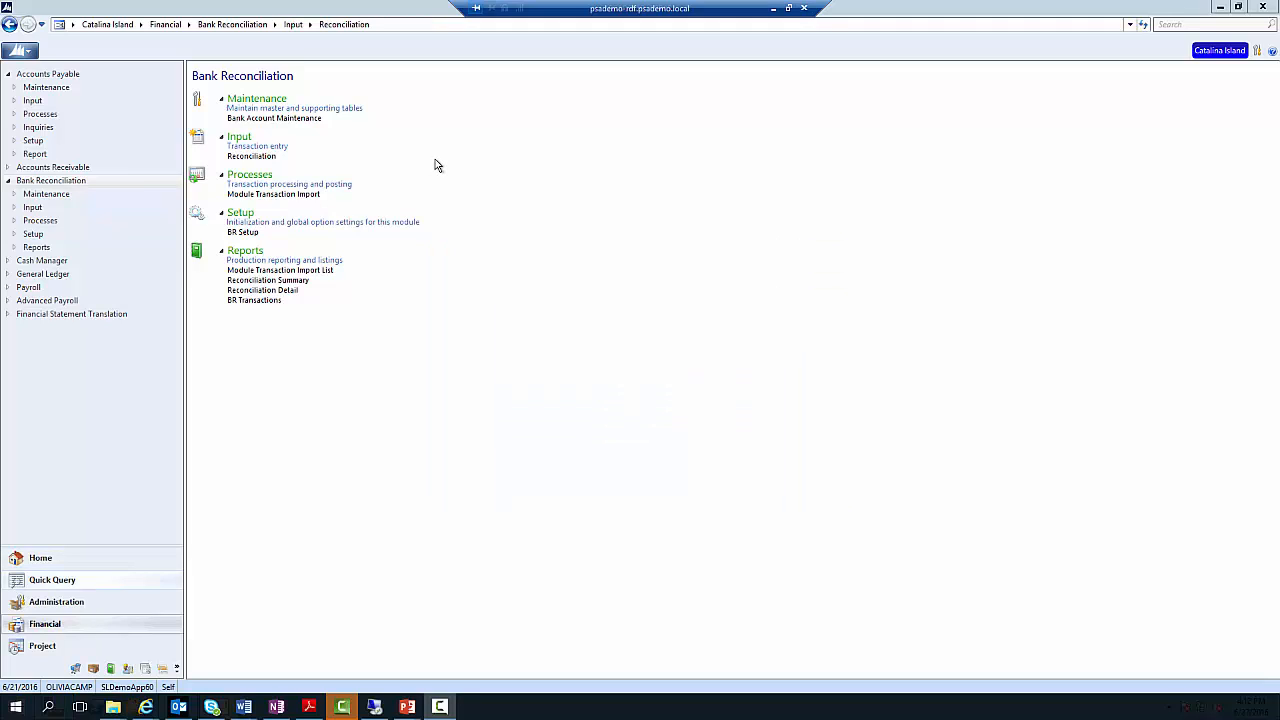
Open Reconciliation and load period 12-1999 for the Cash US Main account 1030.
{"action": "left_click", "coordinate": [265, 159]}
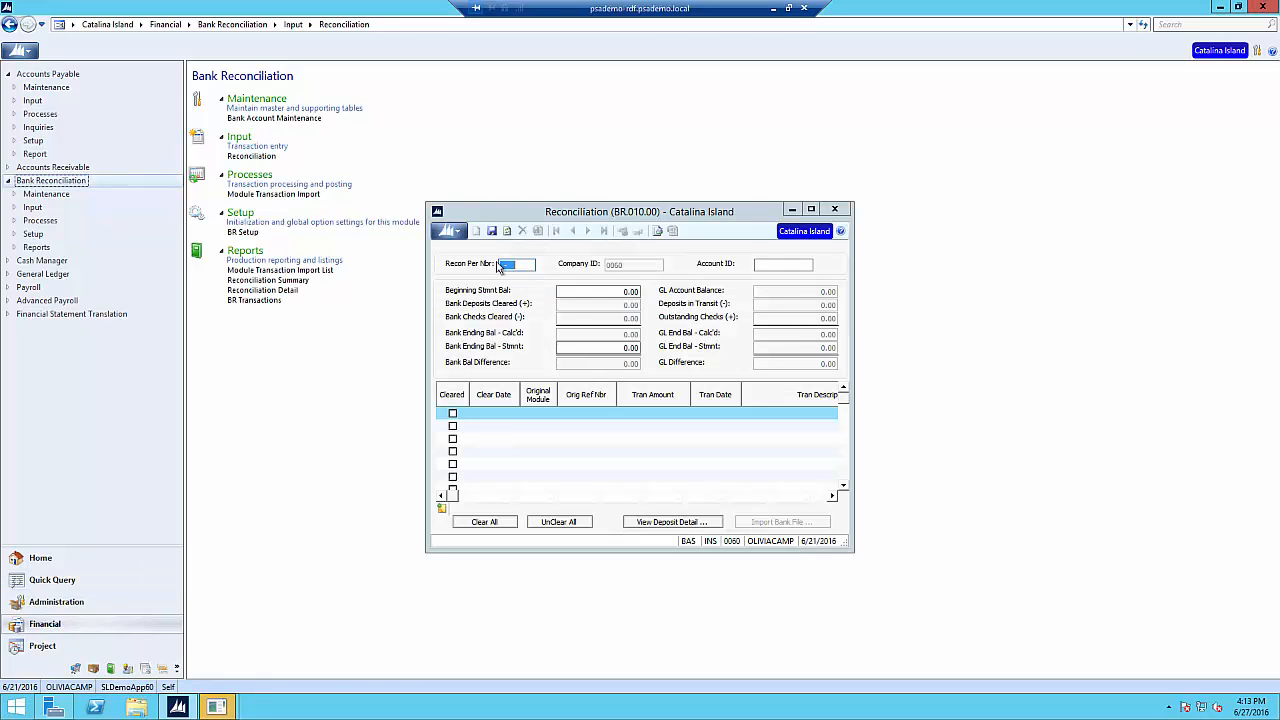
{"action": "left_click", "coordinate": [500, 266]}
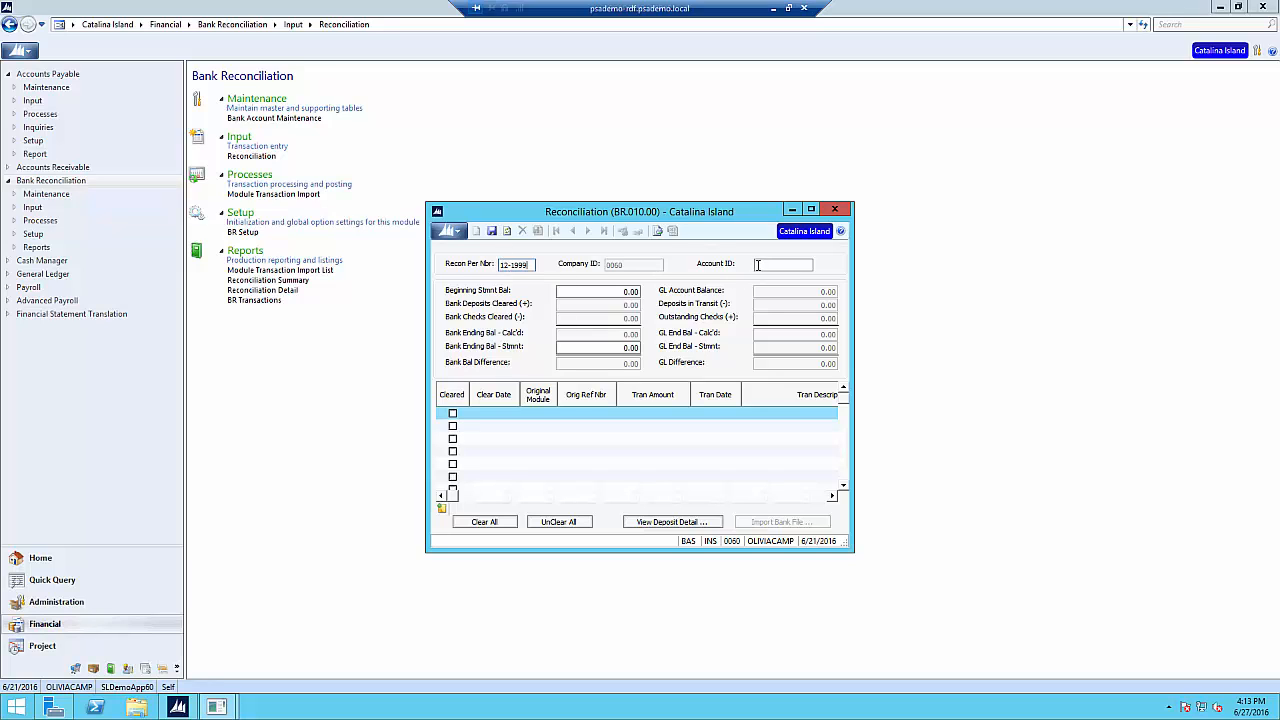
{"action": "left_click", "coordinate": [755, 268]}
{"action": "key", "text": "F3"}
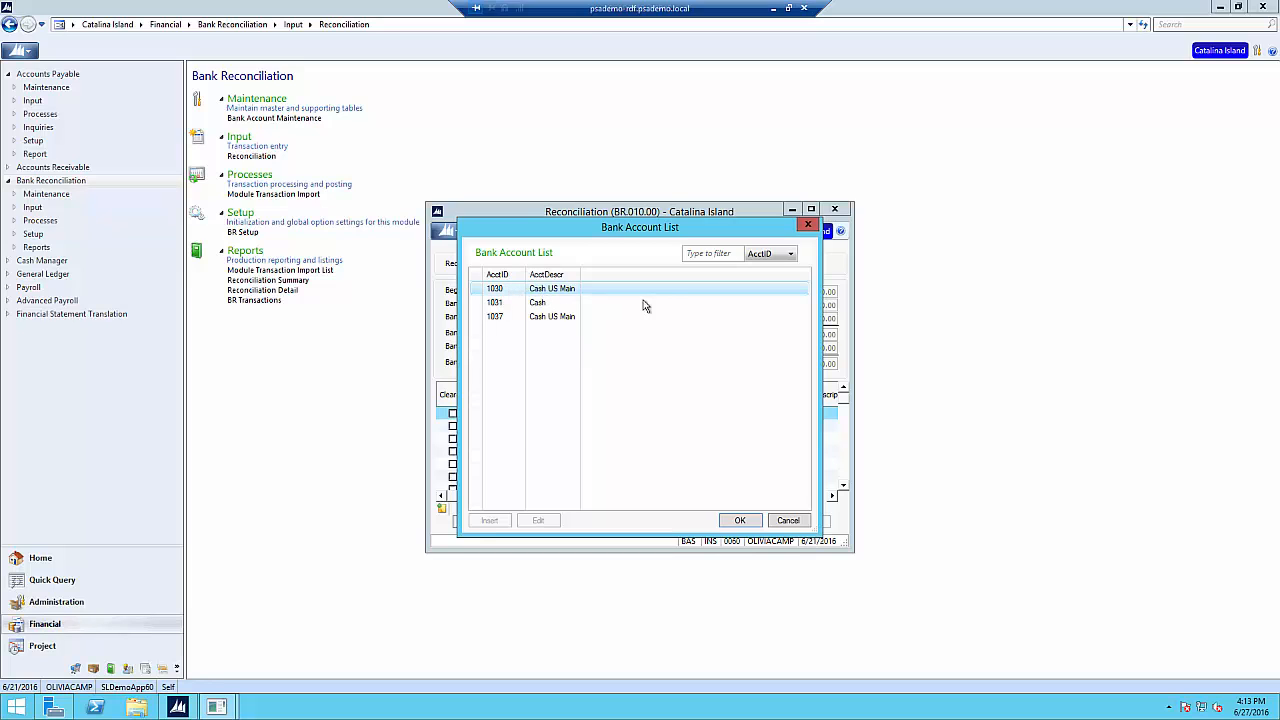
{"action": "left_click", "coordinate": [748, 521]}
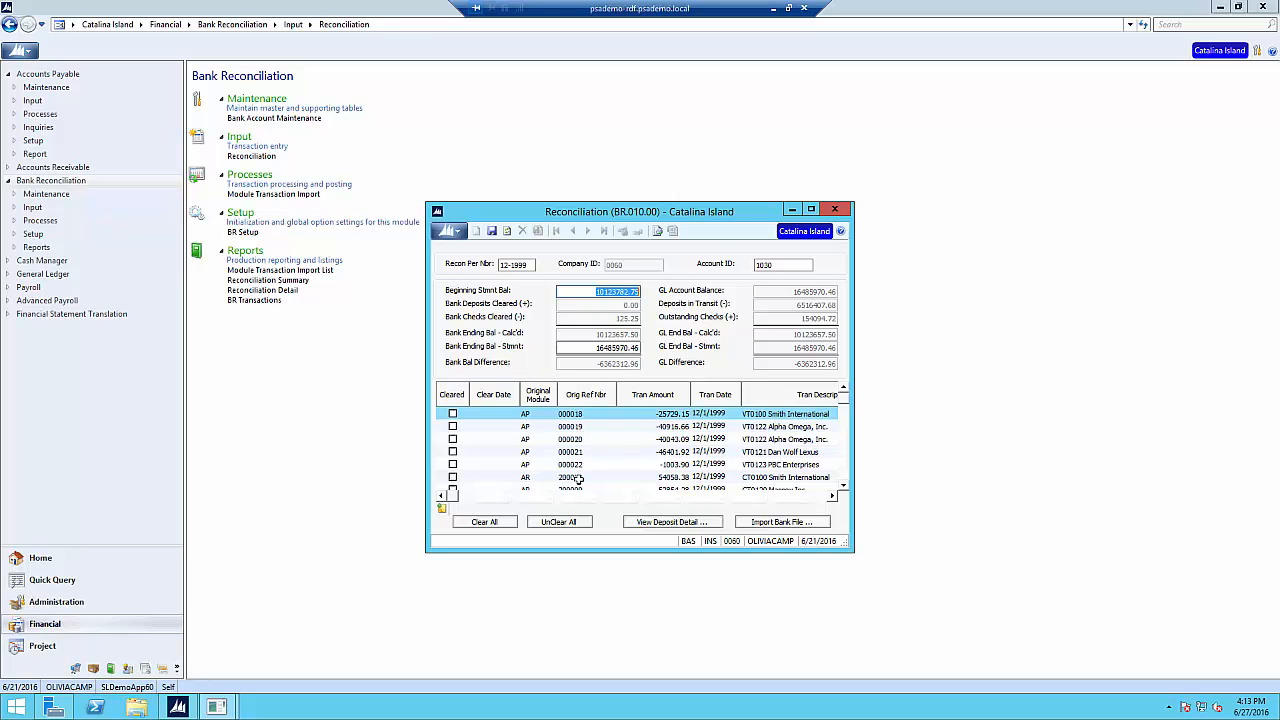
Examine the account's AP, AR and GL transactions down the reconciliation list and back to the first one.
{"action": "left_click", "coordinate": [843, 488]}
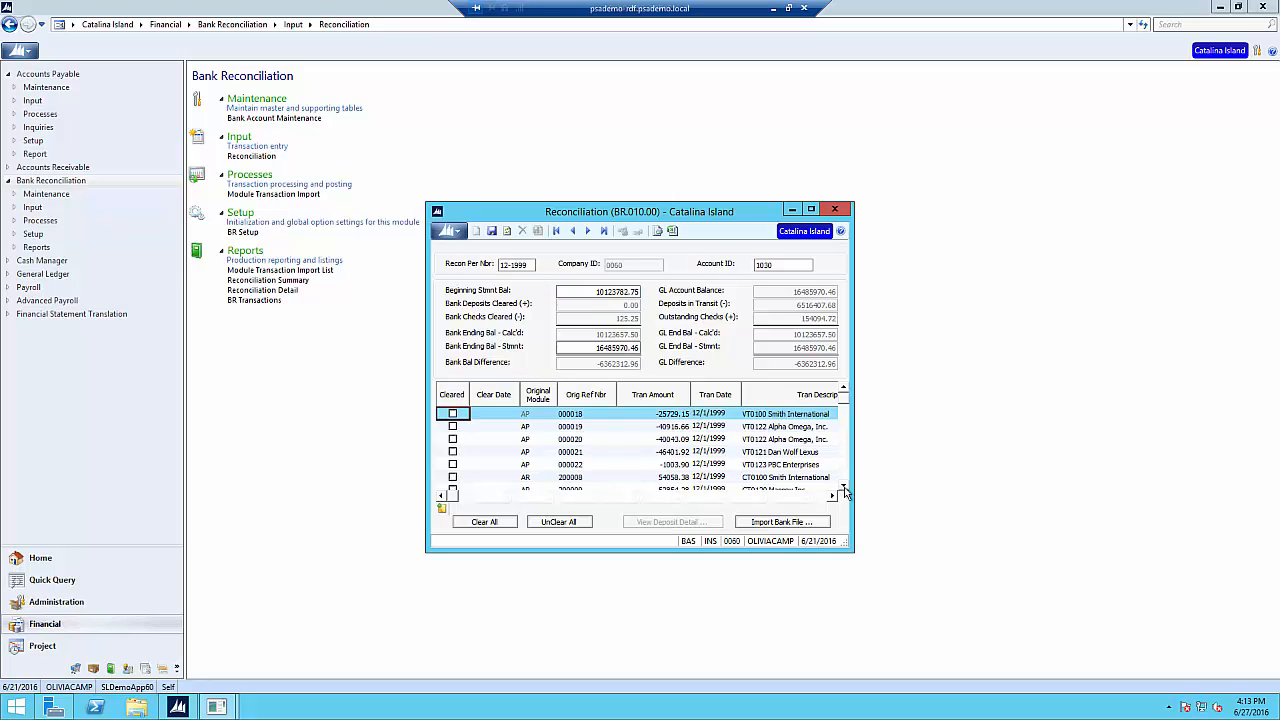
{"action": "left_click", "coordinate": [843, 488]}
{"action": "left_click", "coordinate": [843, 488]}
{"action": "left_click", "coordinate": [843, 488]}
{"action": "left_click", "coordinate": [843, 488]}
{"action": "left_click", "coordinate": [843, 488]}
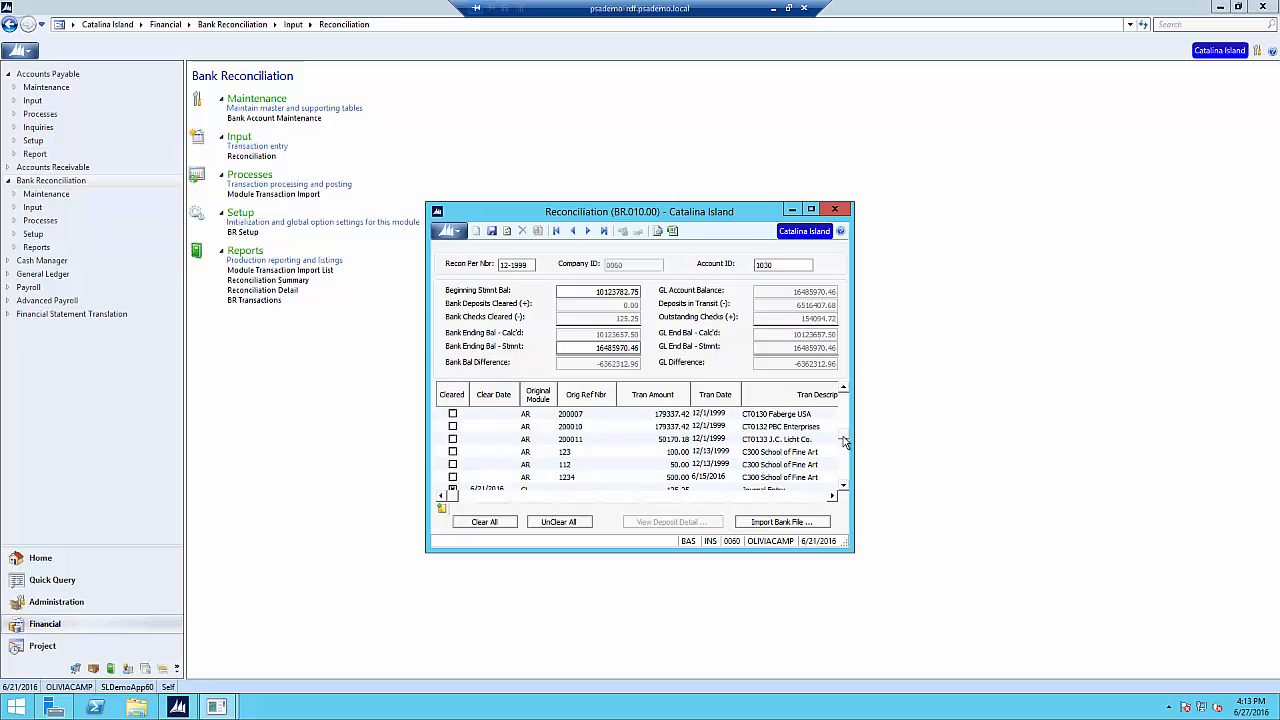
{"action": "left_click", "coordinate": [843, 389]}
{"action": "left_click", "coordinate": [843, 389]}
{"action": "left_click", "coordinate": [843, 389]}
{"action": "left_click", "coordinate": [843, 390]}
{"action": "left_click", "coordinate": [843, 390]}
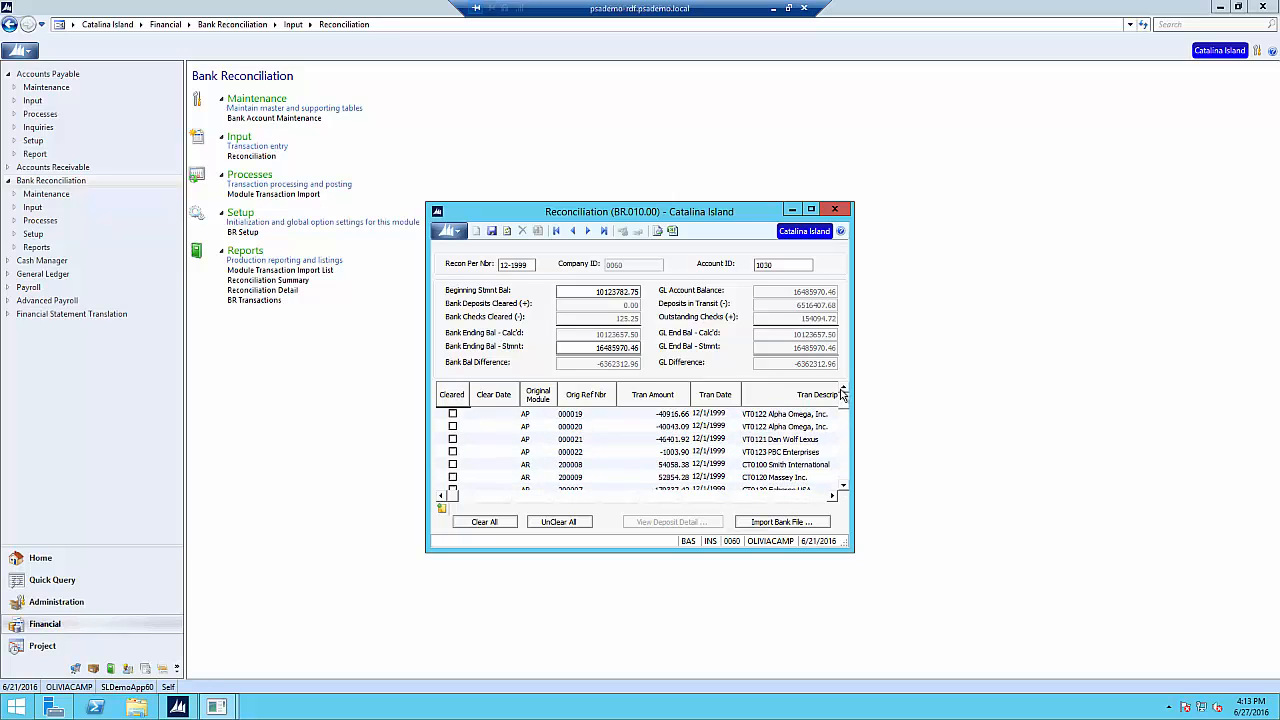
{"action": "left_click", "coordinate": [843, 390]}
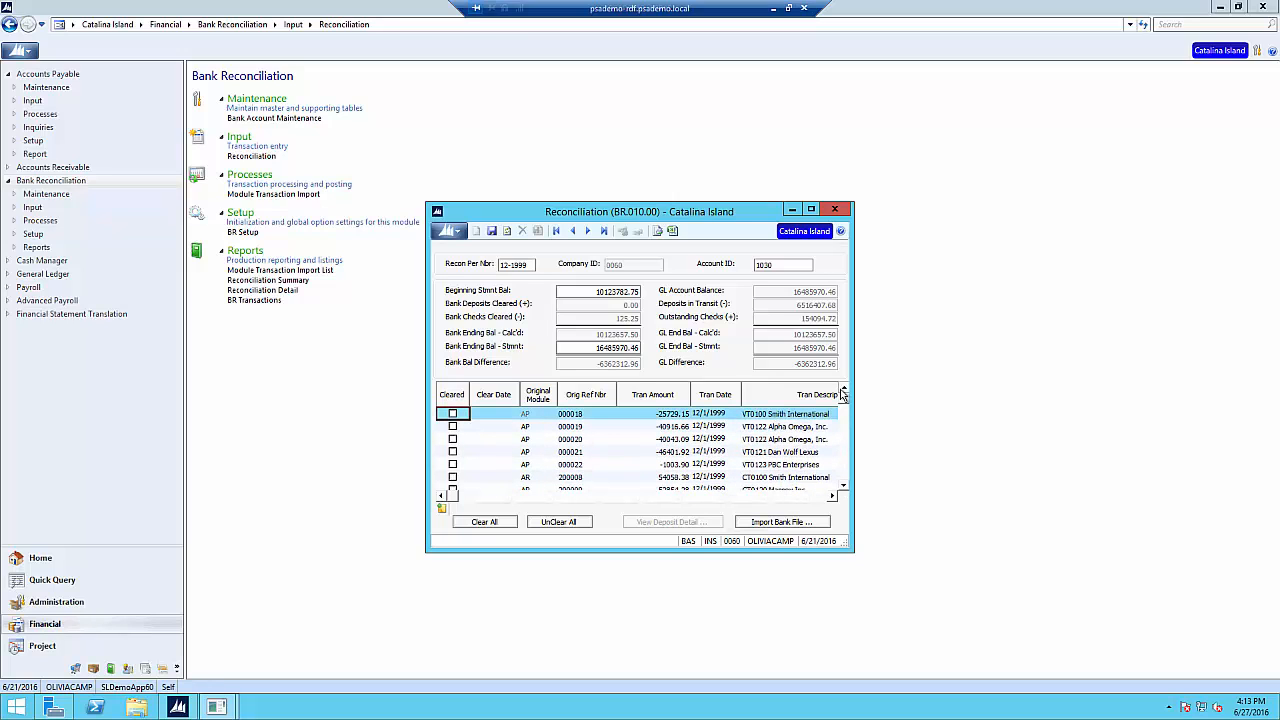
Try marking transactions 000018 and 000019 as cleared, and unclear both.
{"action": "left_click", "coordinate": [452, 415]}
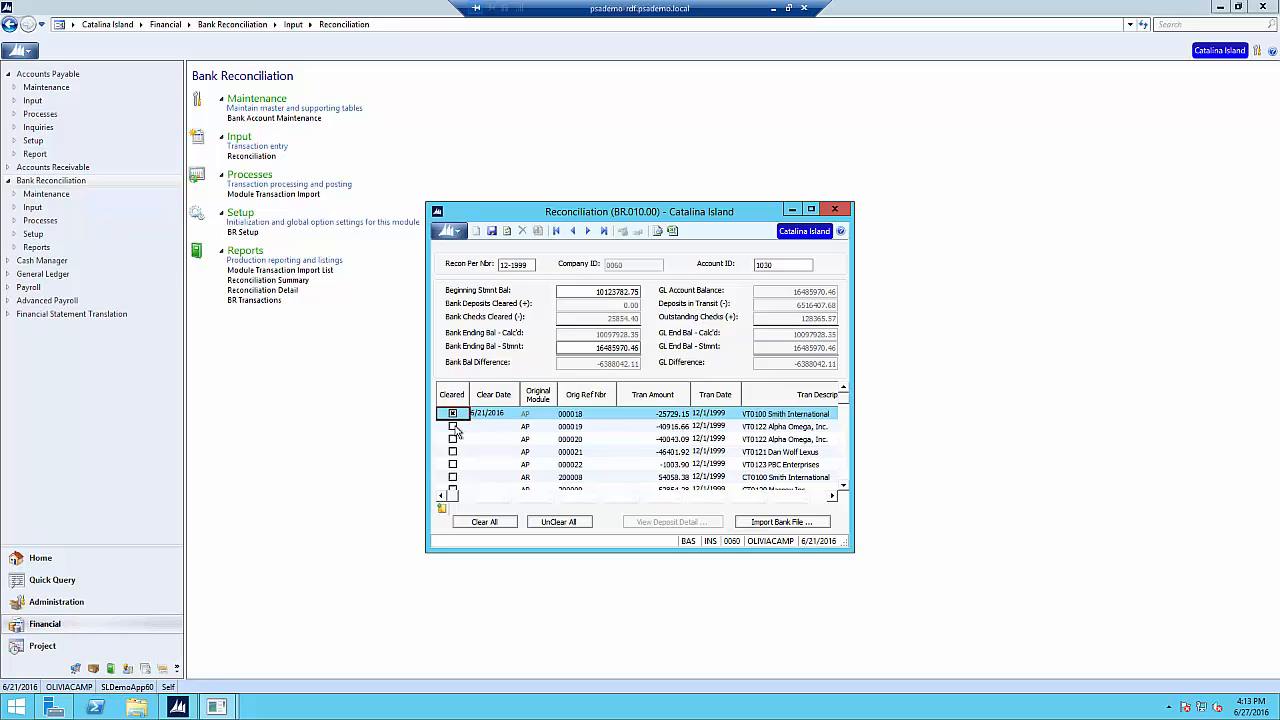
{"action": "left_click", "coordinate": [453, 427]}
{"action": "left_click", "coordinate": [453, 426]}
{"action": "left_click", "coordinate": [452, 414]}
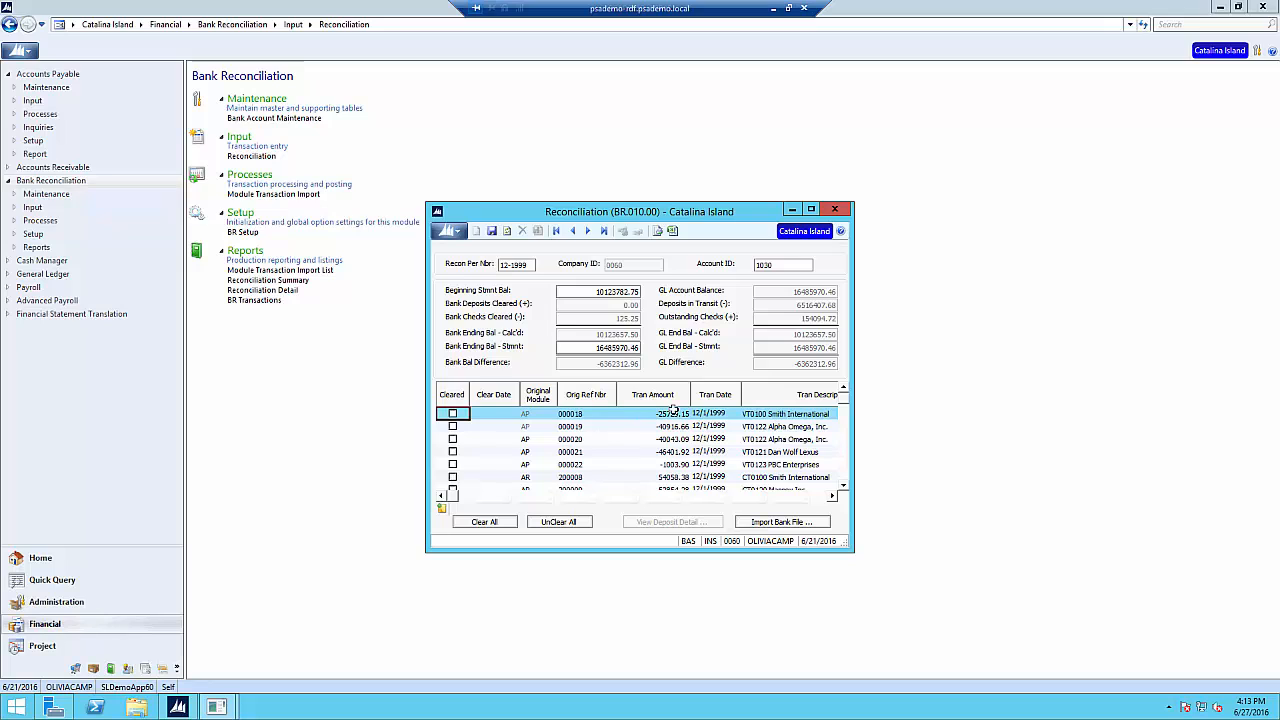
Open Bank File Import from the reconciliation and import the bank file BR.txt from the Desktop.
{"action": "left_click", "coordinate": [760, 527]}
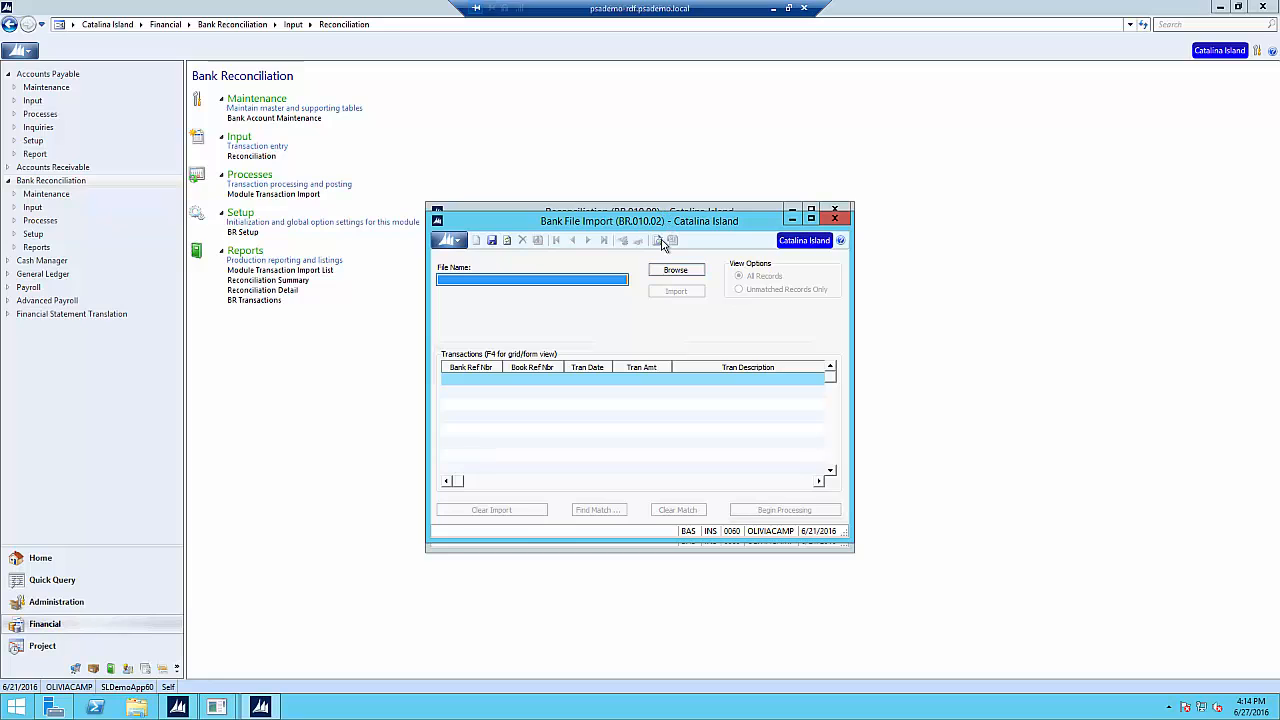
{"action": "left_click", "coordinate": [687, 273]}
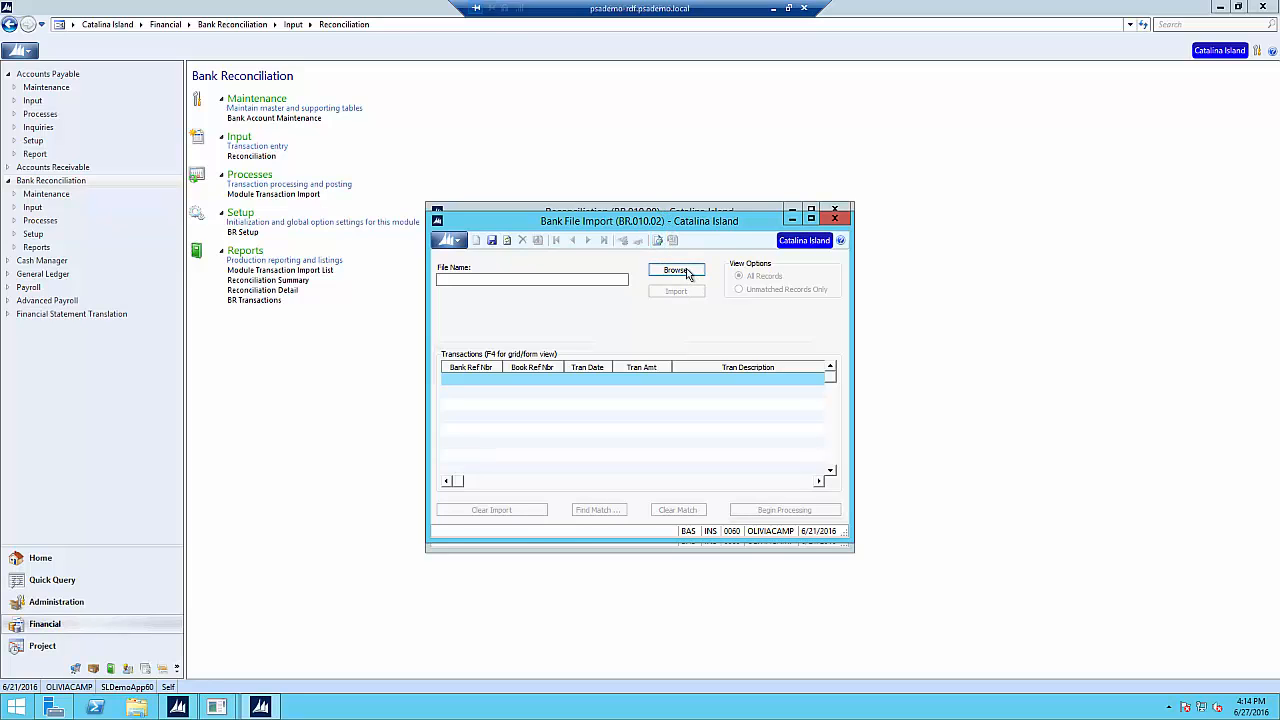
{"action": "left_click", "coordinate": [628, 328]}
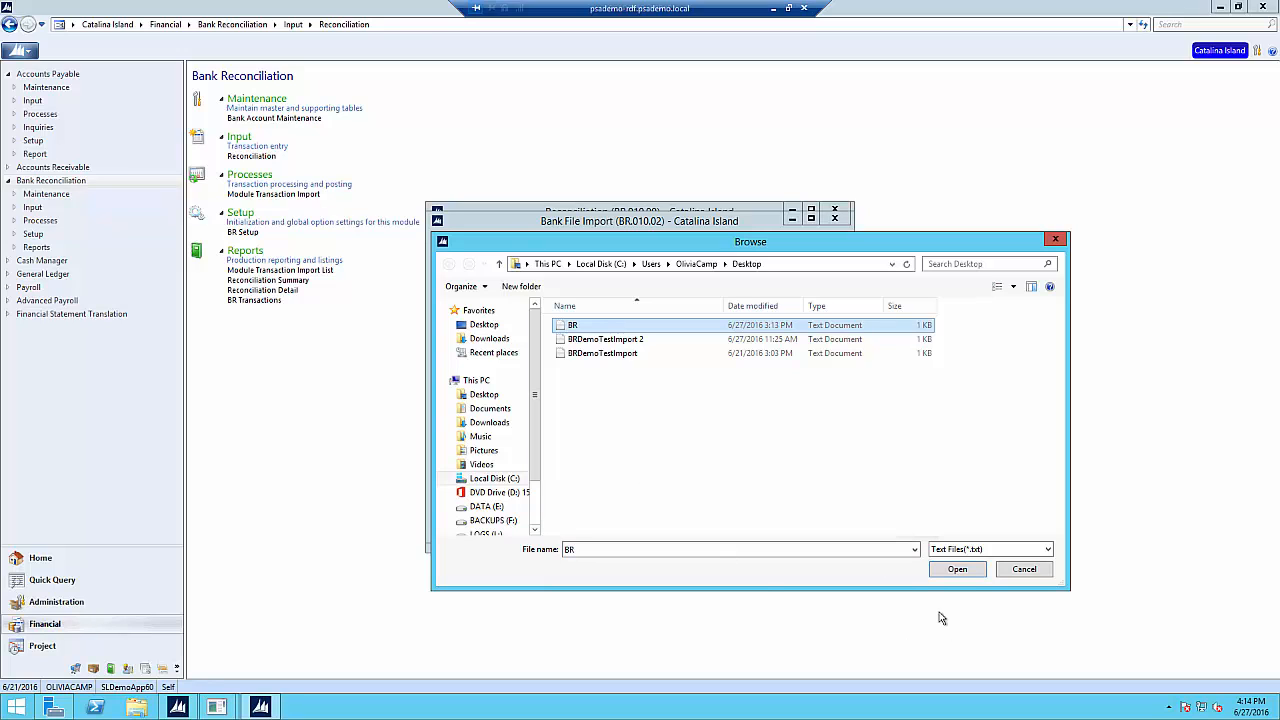
{"action": "left_click", "coordinate": [952, 571]}
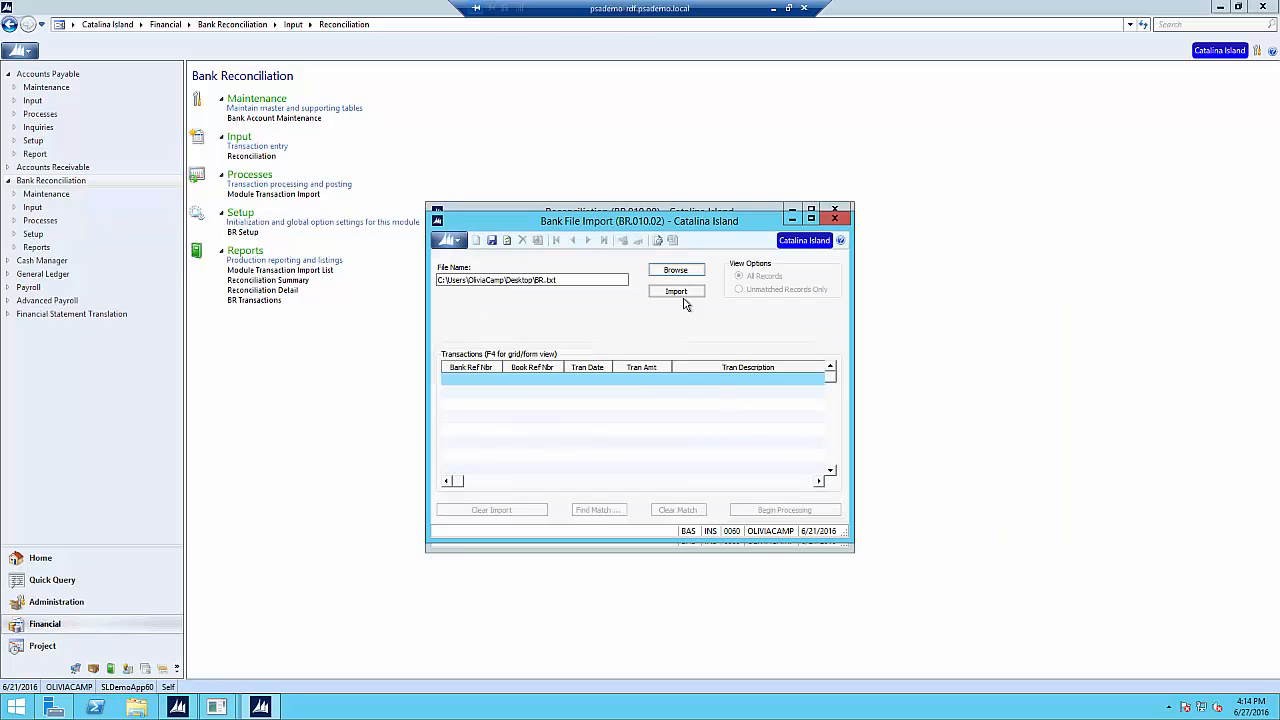
{"action": "left_click", "coordinate": [676, 293]}
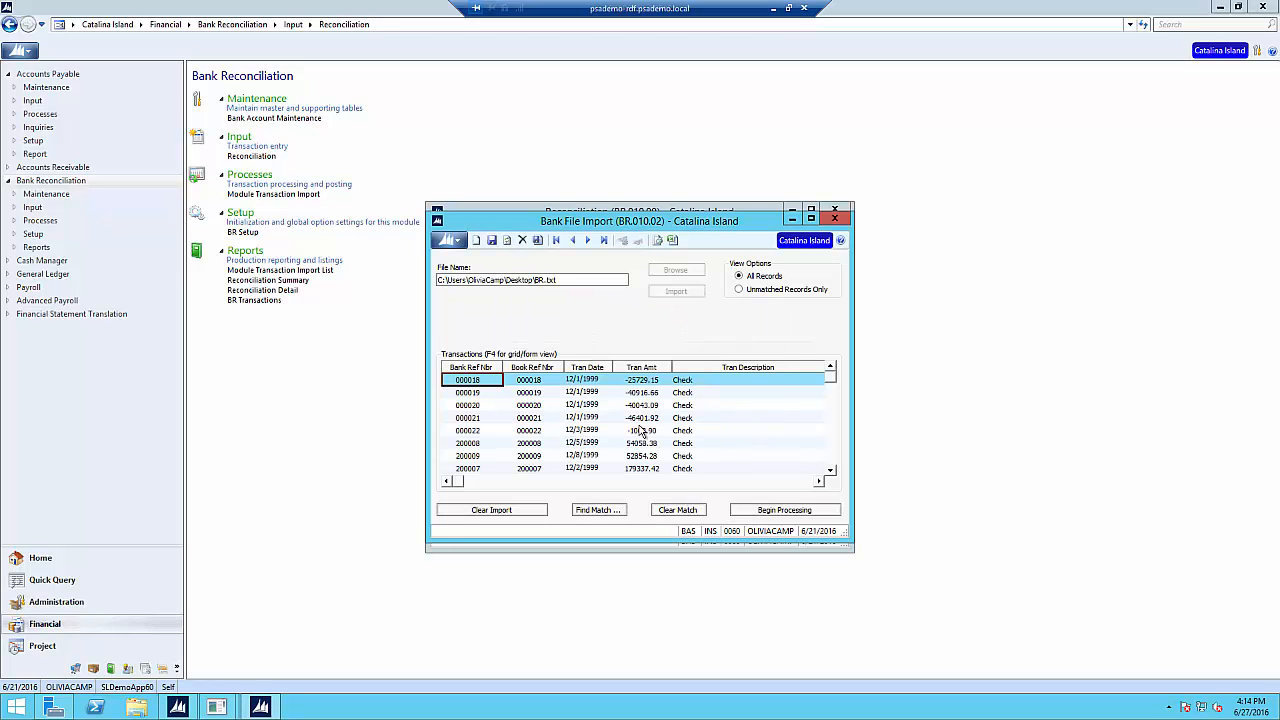
Review the imported bank transactions, filter them to unmatched records only, and show all records again.
{"action": "scroll", "coordinate": [650, 432], "scroll_direction": "down", "scroll_amount": 2}
{"action": "scroll", "coordinate": [790, 470], "scroll_direction": "up", "scroll_amount": 2}
{"action": "left_click", "coordinate": [739, 290]}
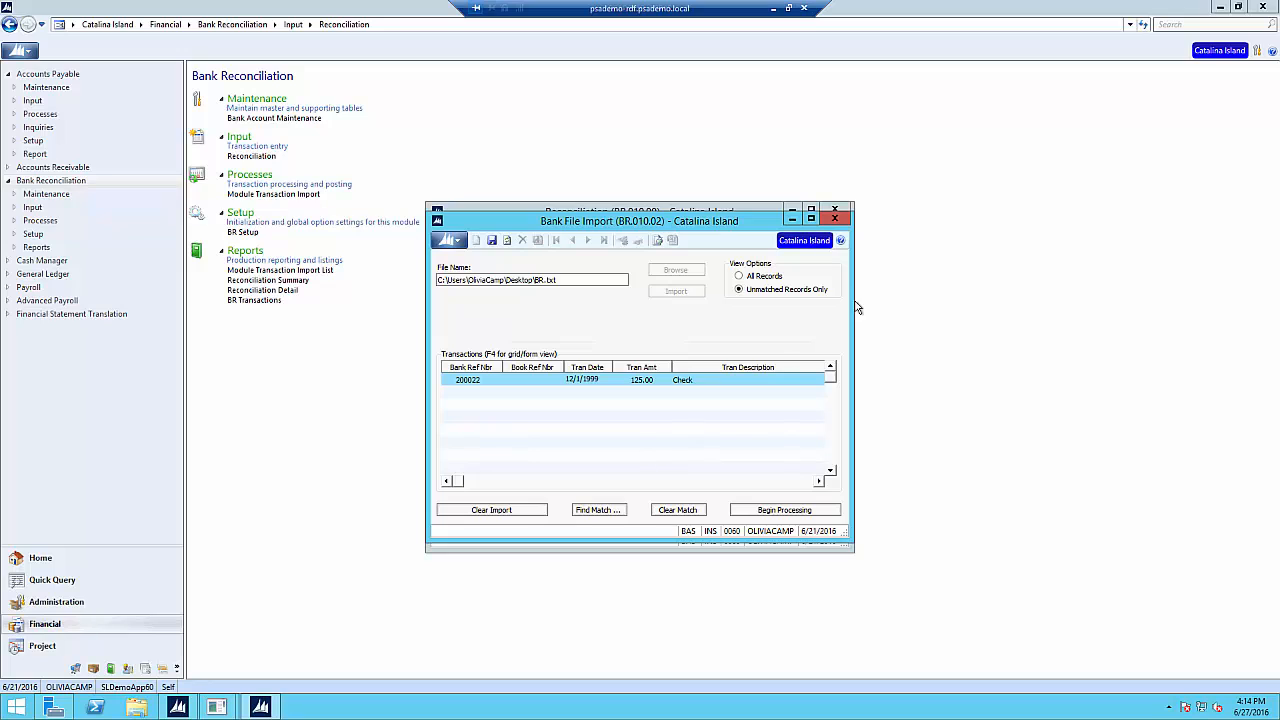
{"action": "left_click", "coordinate": [739, 277]}
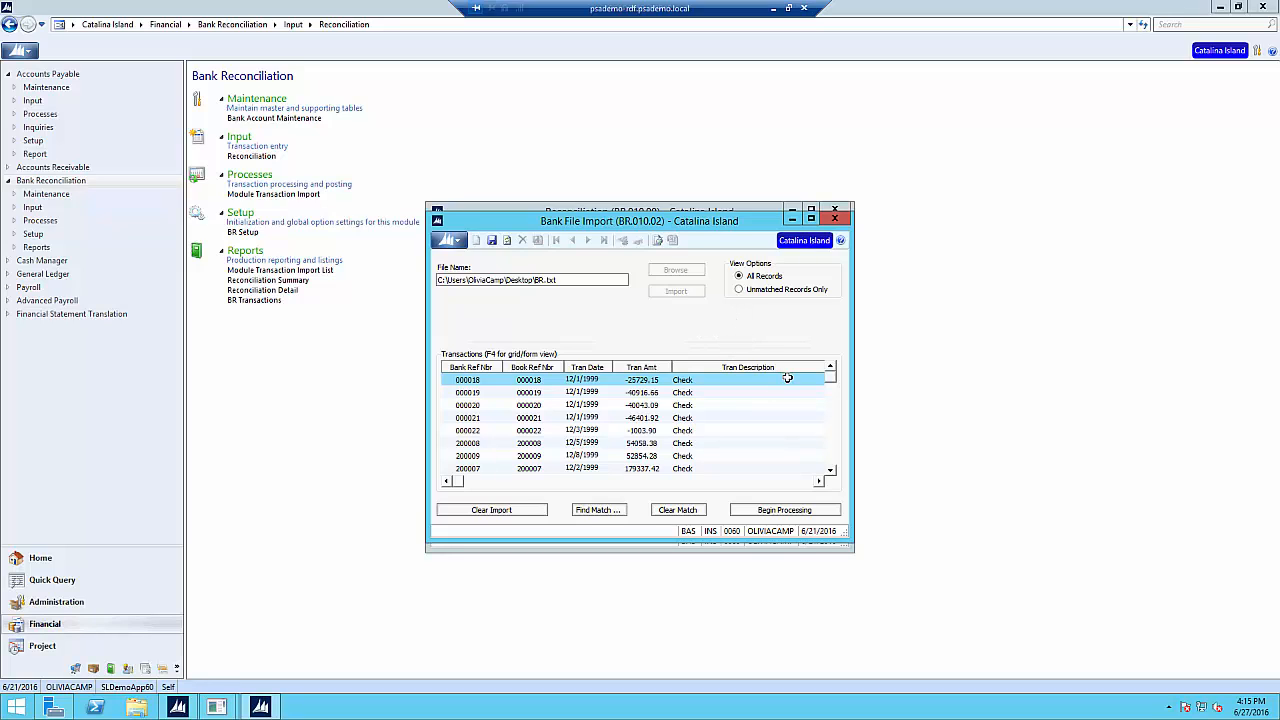
Process the imported bank file transactions against the reconciliation and close Bank File Import.
{"action": "left_click", "coordinate": [803, 514]}
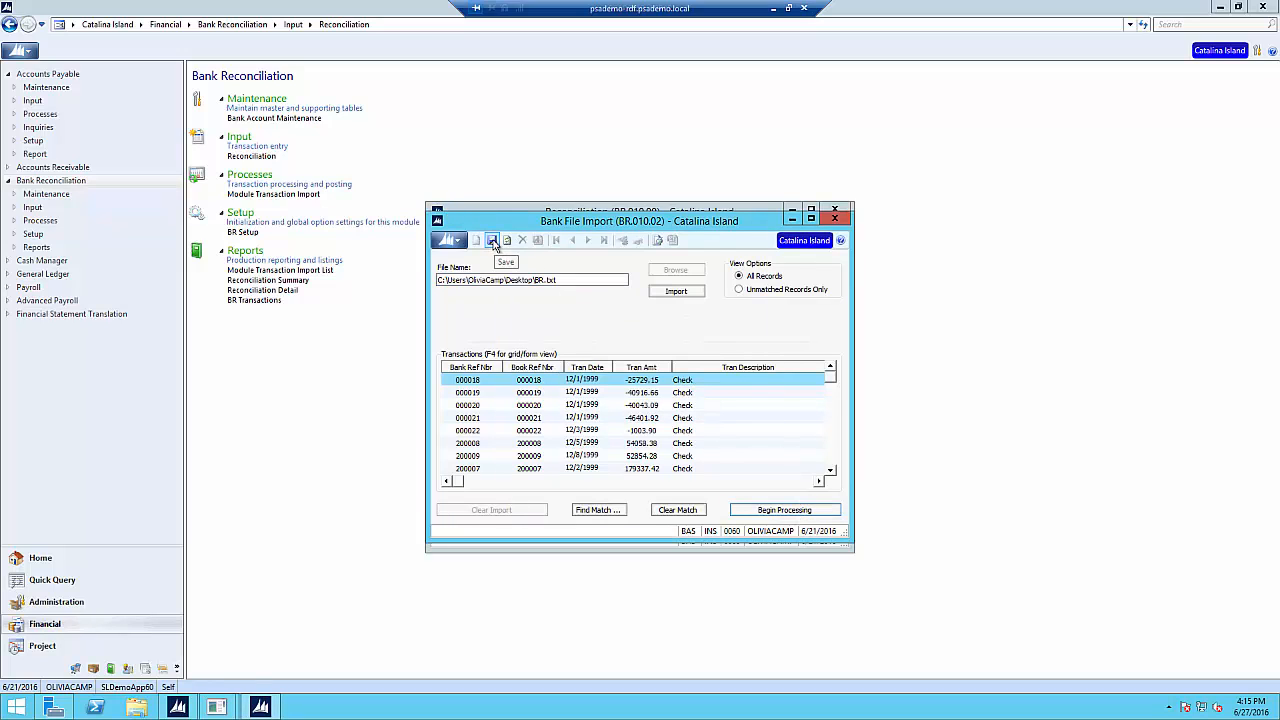
{"action": "left_click", "coordinate": [835, 218]}
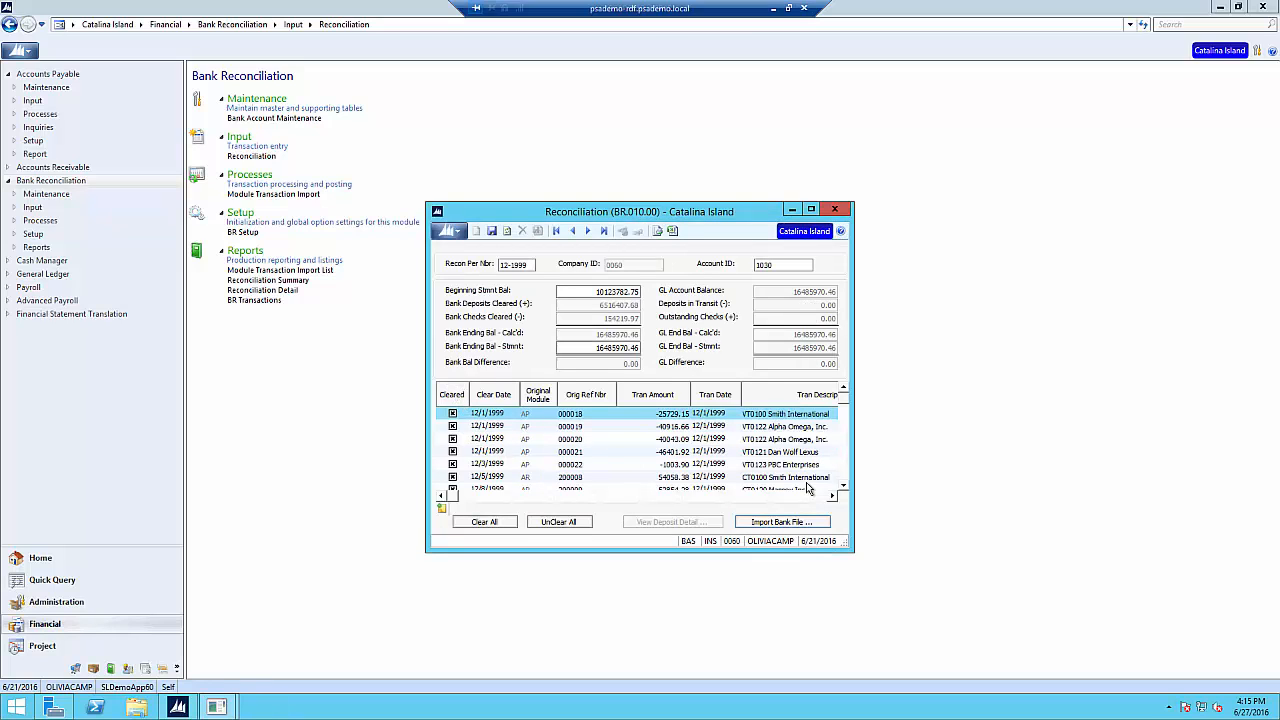
Examine the cleared marks and clear dates of the AP and AR transactions in the 12-1999 reconciliation list.
{"action": "left_click", "coordinate": [843, 485]}
{"action": "left_click", "coordinate": [843, 485]}
{"action": "left_click", "coordinate": [843, 485]}
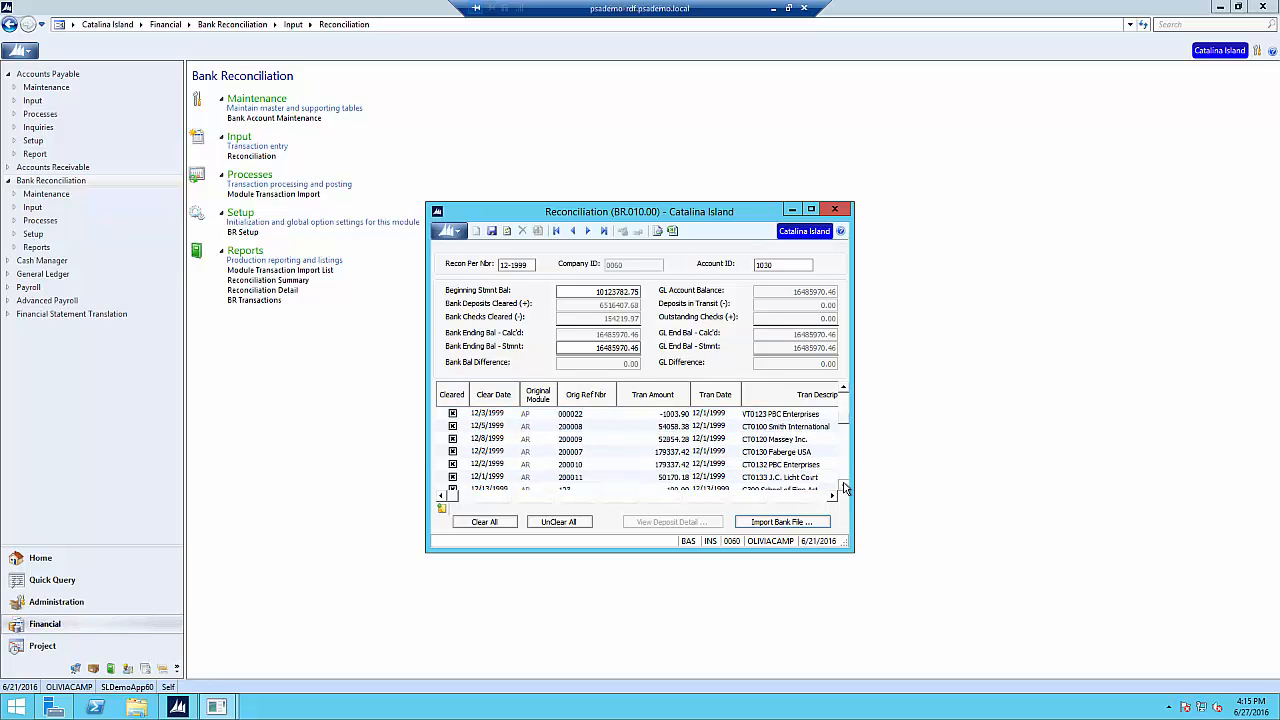
{"action": "left_click", "coordinate": [844, 388]}
{"action": "left_click", "coordinate": [844, 388]}
{"action": "left_click", "coordinate": [844, 388]}
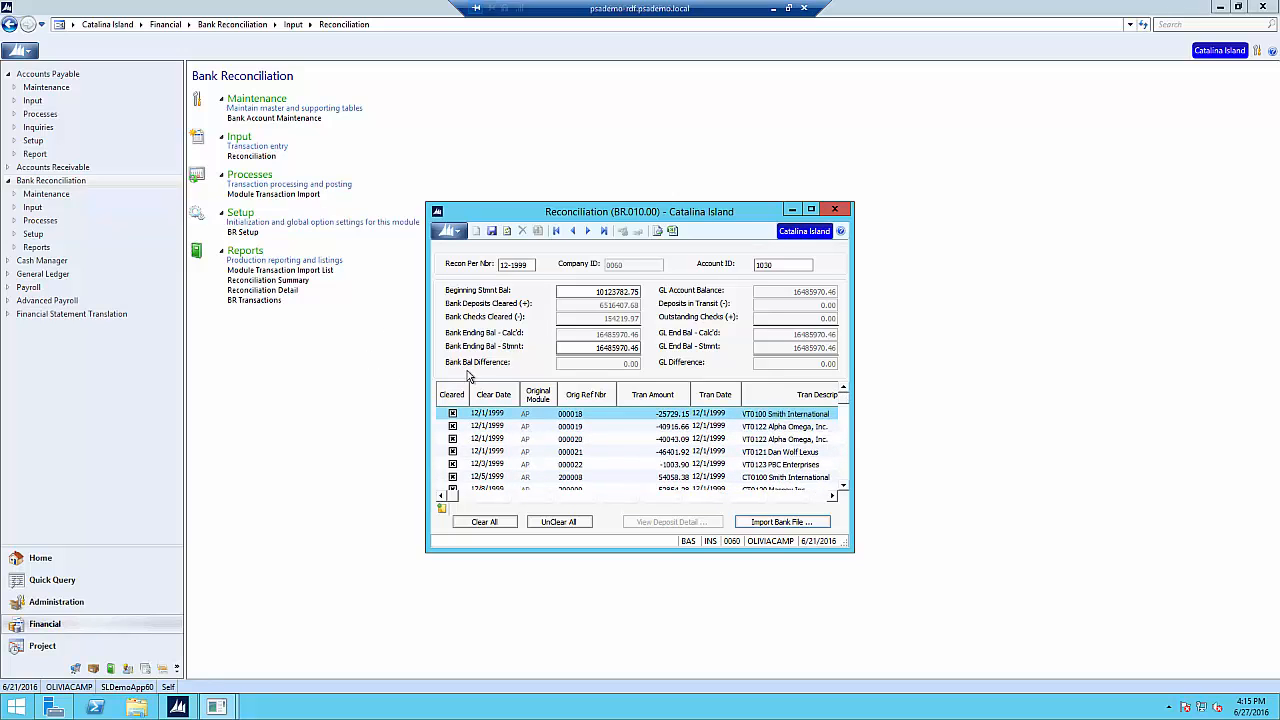
{"action": "left_click", "coordinate": [844, 487]}
{"action": "left_click", "coordinate": [844, 487]}
{"action": "left_click", "coordinate": [844, 489]}
{"action": "left_click", "coordinate": [844, 489]}
{"action": "left_click", "coordinate": [844, 489]}
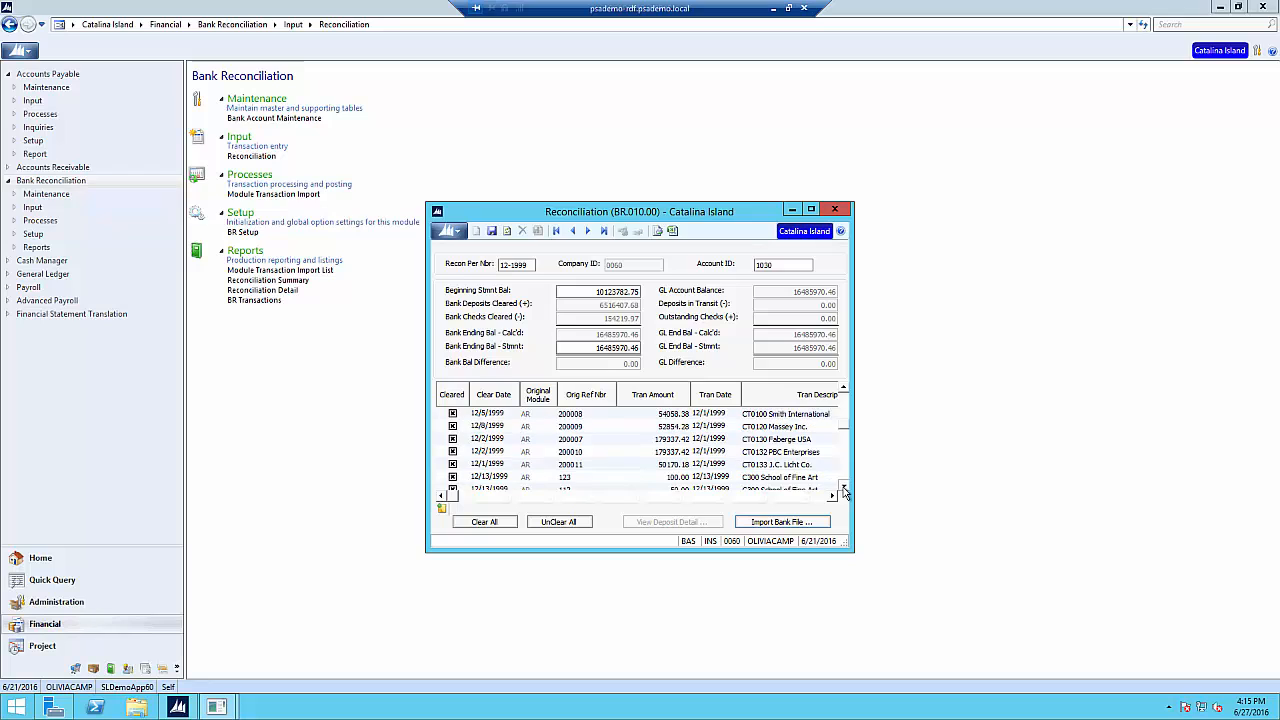